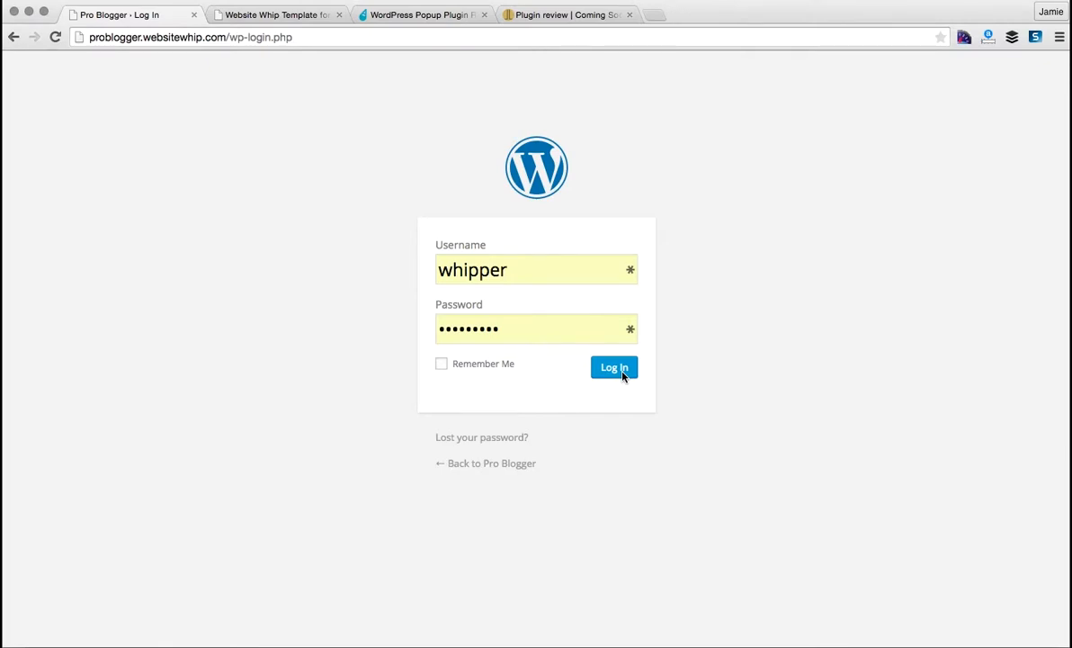
- Log in to the WordPress admin with the prefilled credentials and open the form for uploading a plugin
{"action": "left_click", "coordinate": [623, 375]}
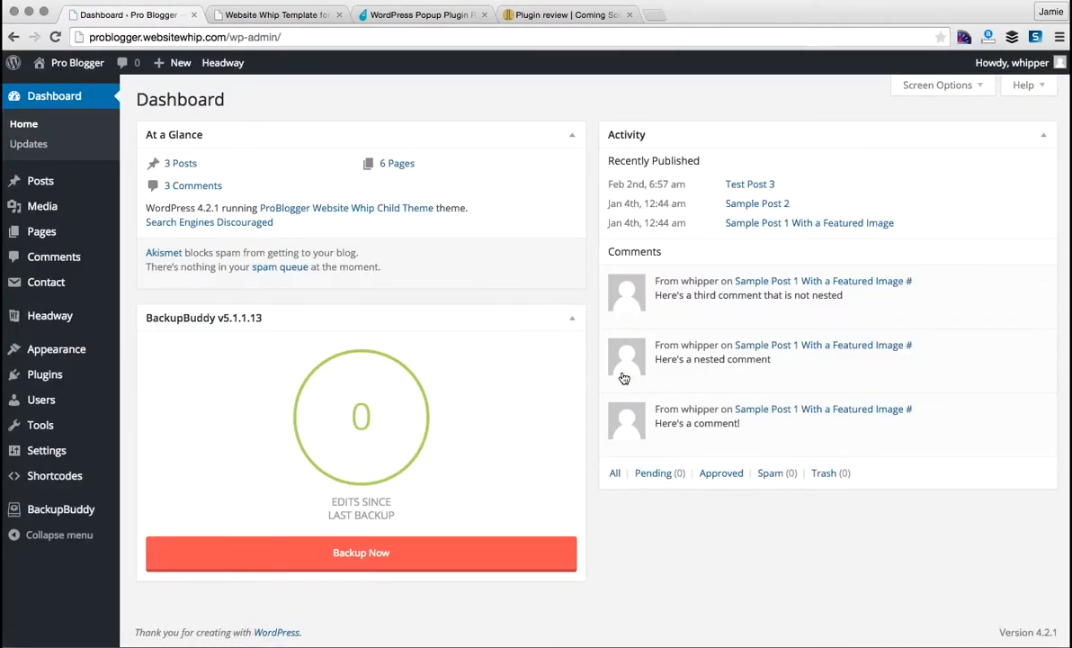
{"action": "mouse_move", "coordinate": [67, 376]}
{"action": "left_click", "coordinate": [149, 398]}
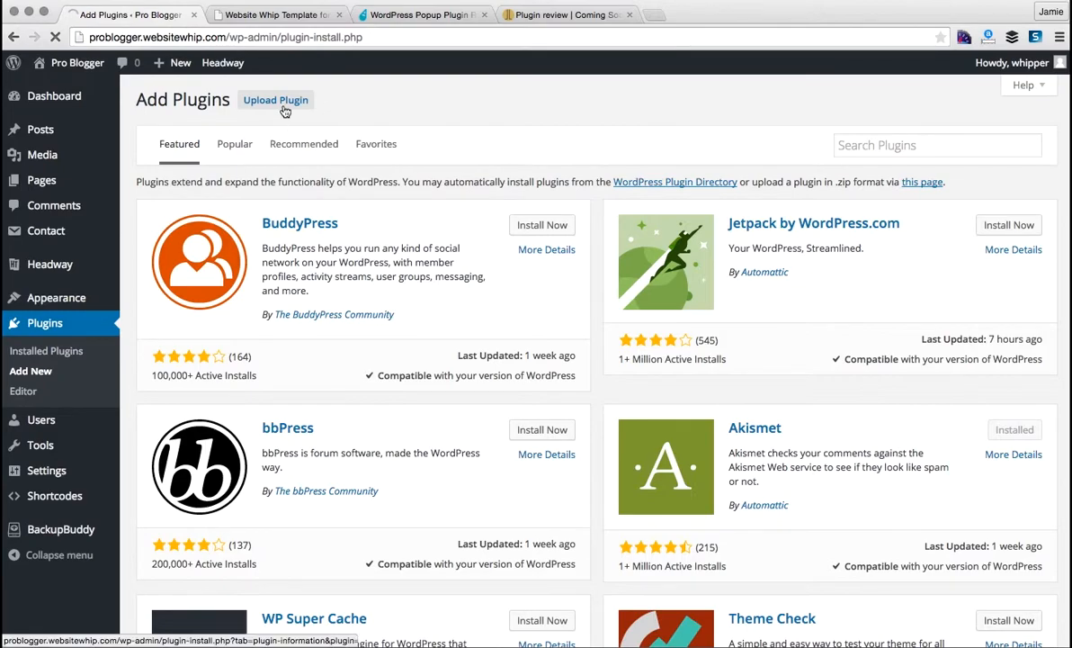
{"action": "left_click", "coordinate": [282, 100]}
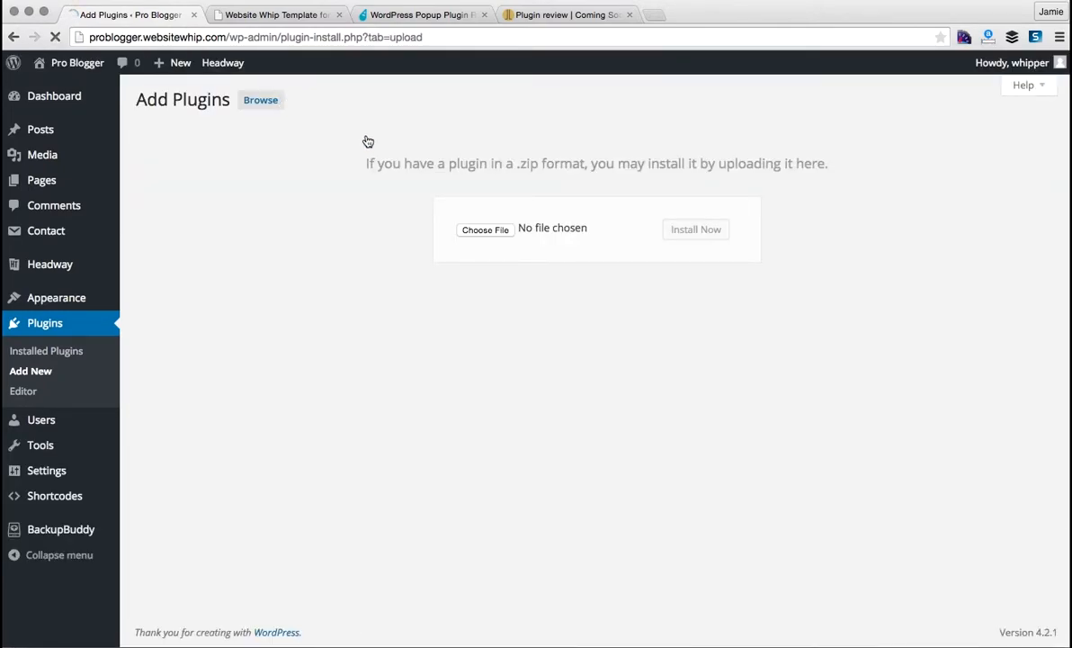
- Install the plugin from PopupAlly-Pro.2.0.0.zip in Dropbox's zzzzTools folder and activate it
{"action": "left_click", "coordinate": [503, 232]}
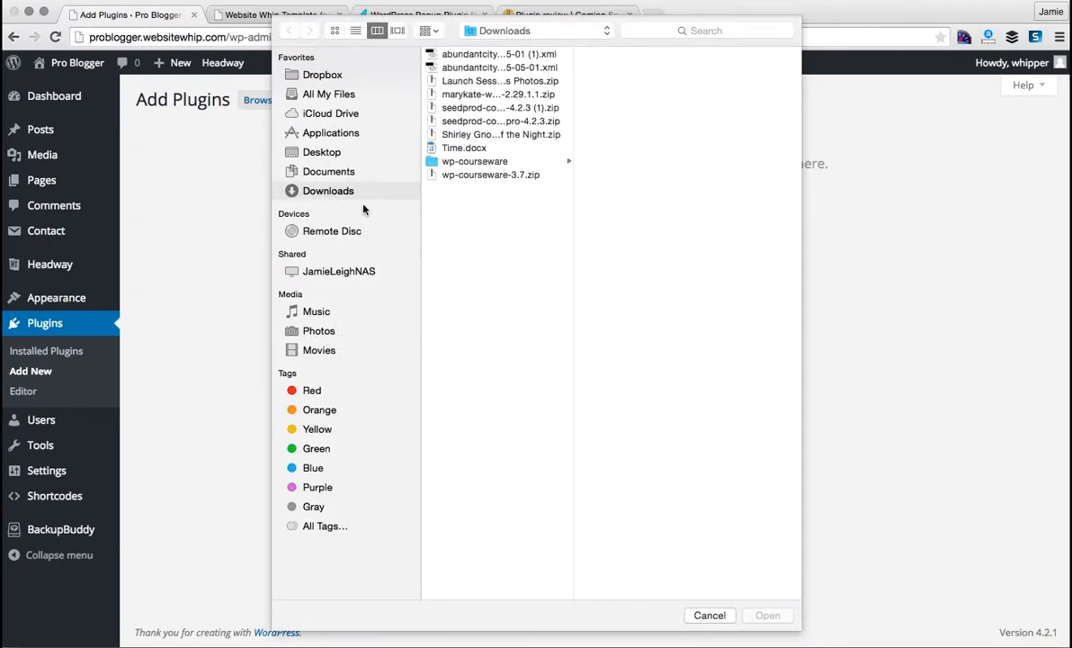
{"action": "left_click", "coordinate": [322, 77]}
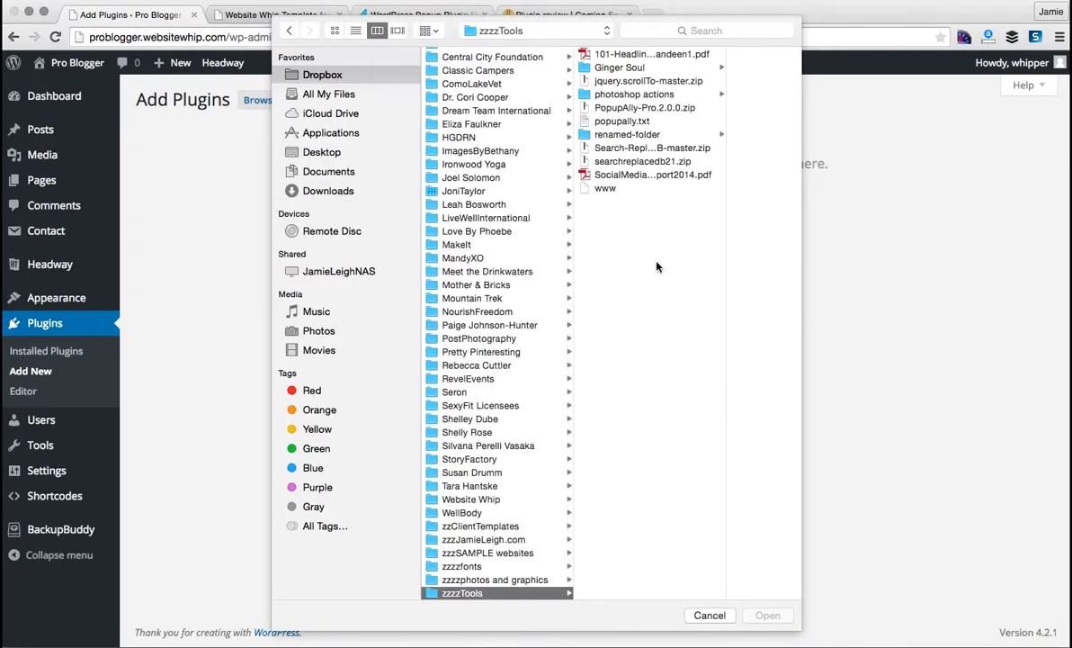
{"action": "left_click", "coordinate": [642, 109]}
{"action": "double_click", "coordinate": [641, 109]}
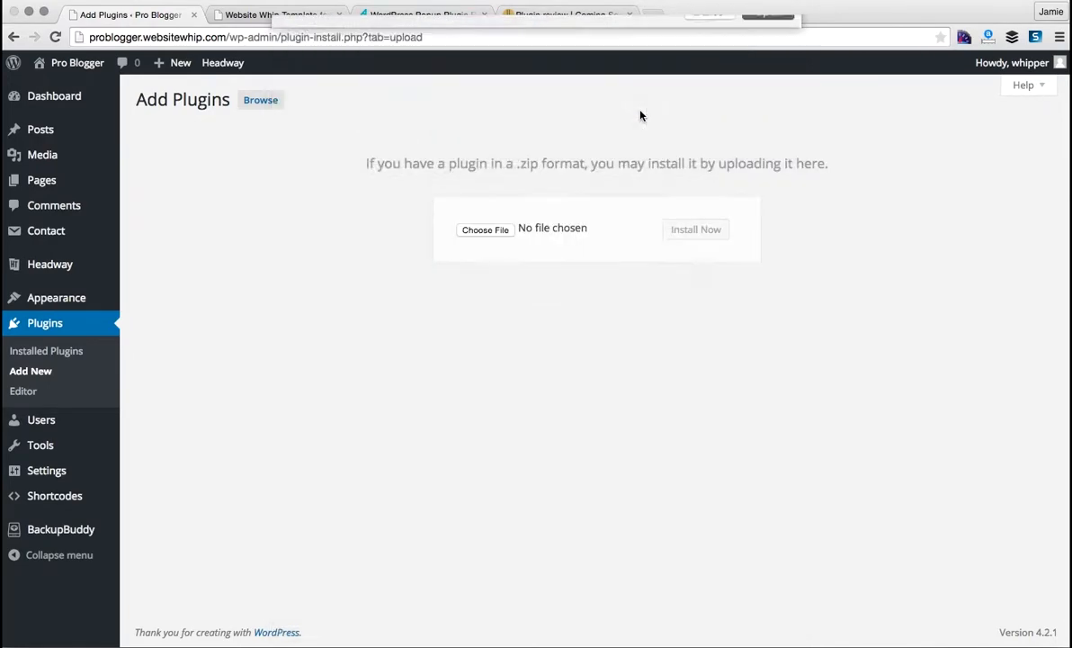
{"action": "left_click", "coordinate": [701, 233]}
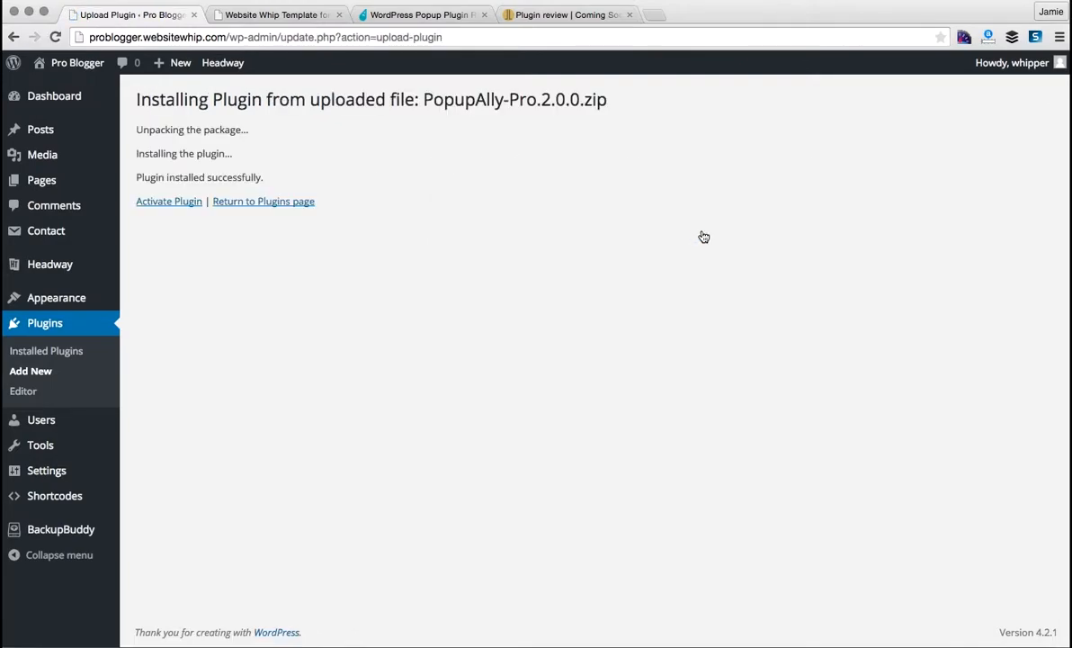
{"action": "left_click", "coordinate": [190, 204]}
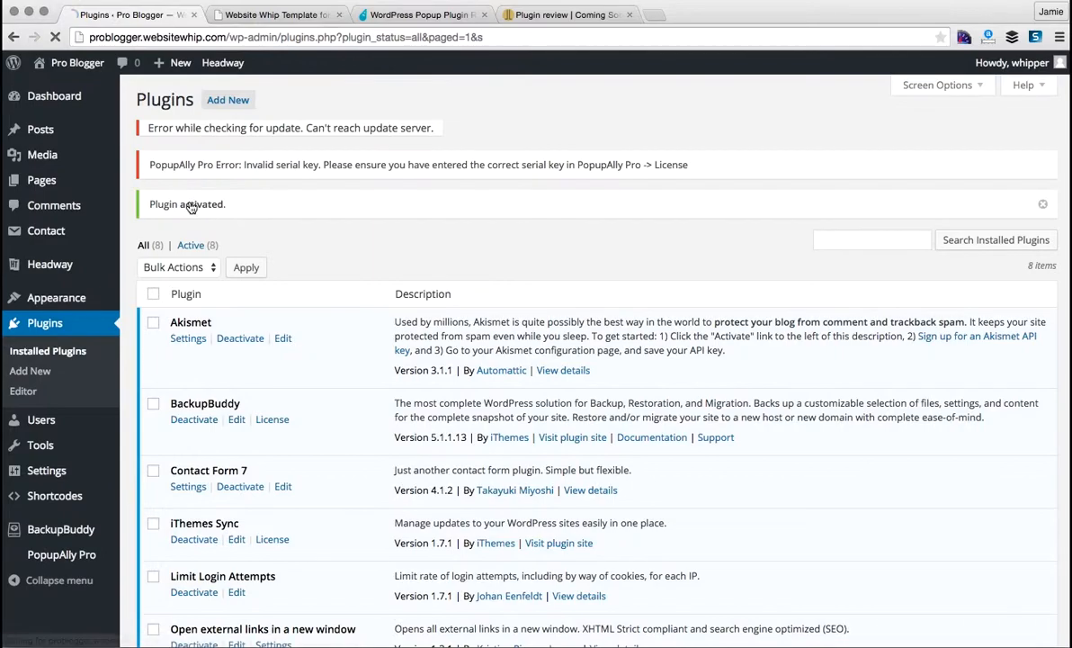
- Open the PopupAlly Pro license settings, enter the registered email and serial key, and save the changes
{"action": "left_click", "coordinate": [78, 560]}
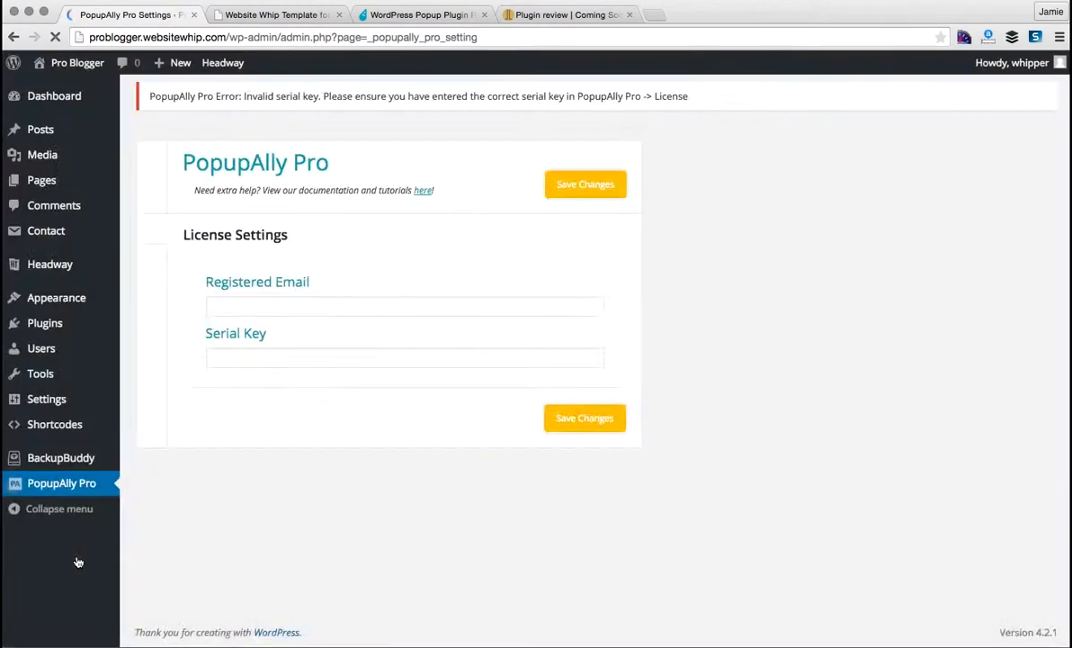
{"action": "left_click", "coordinate": [222, 304]}
{"action": "left_click", "coordinate": [229, 355]}
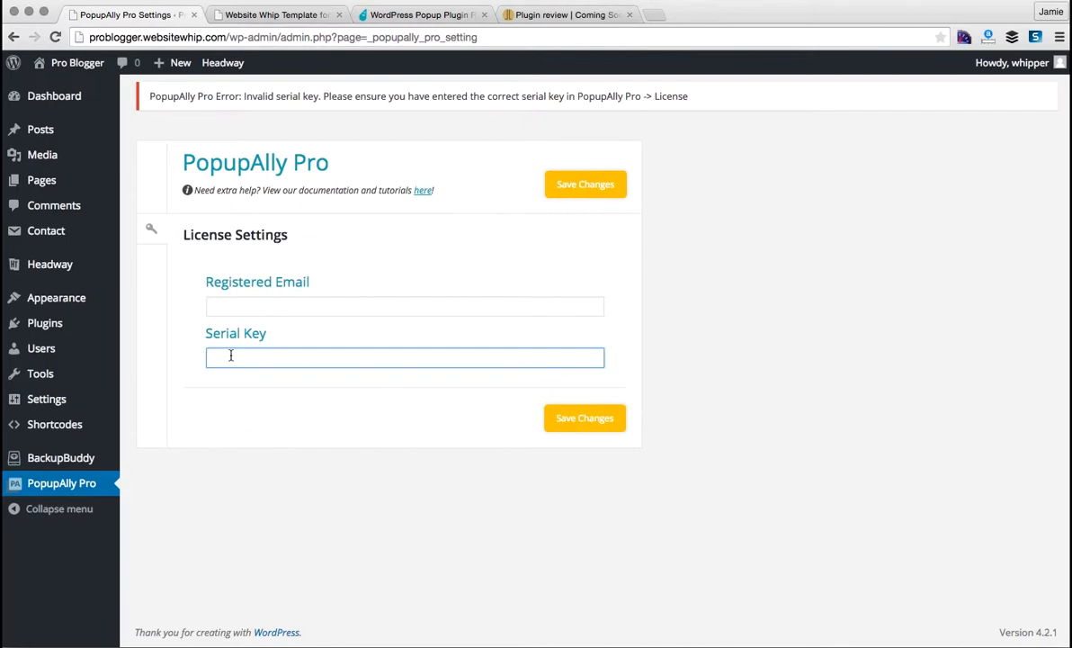
{"action": "left_click", "coordinate": [585, 418]}
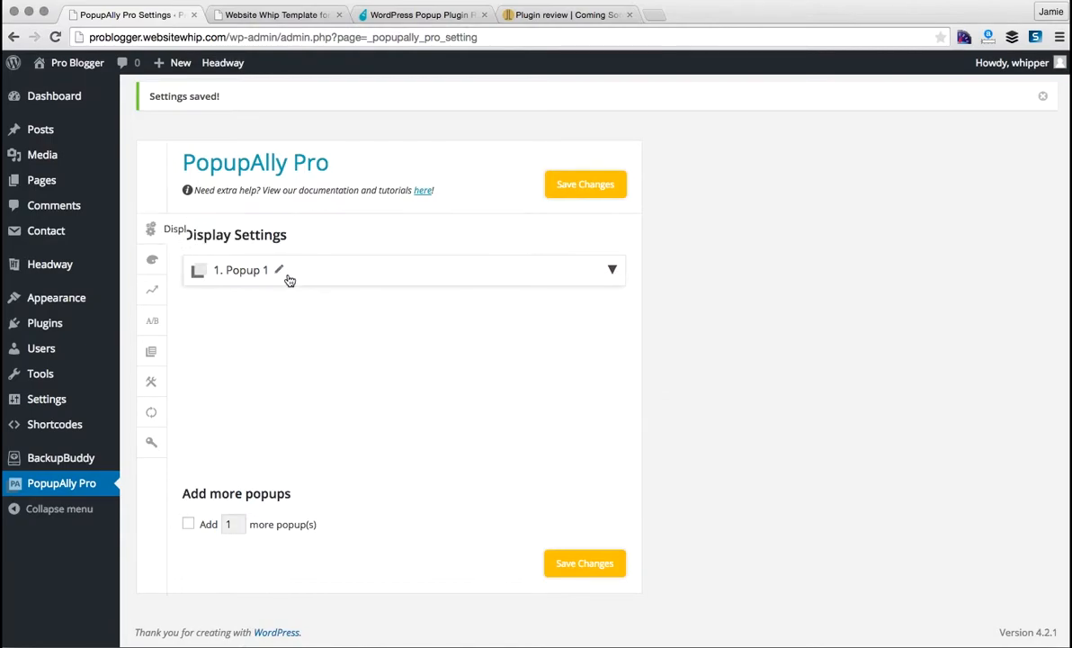
- Expand the display settings of Popup 1 and review its popup type options
{"action": "left_click", "coordinate": [611, 272]}
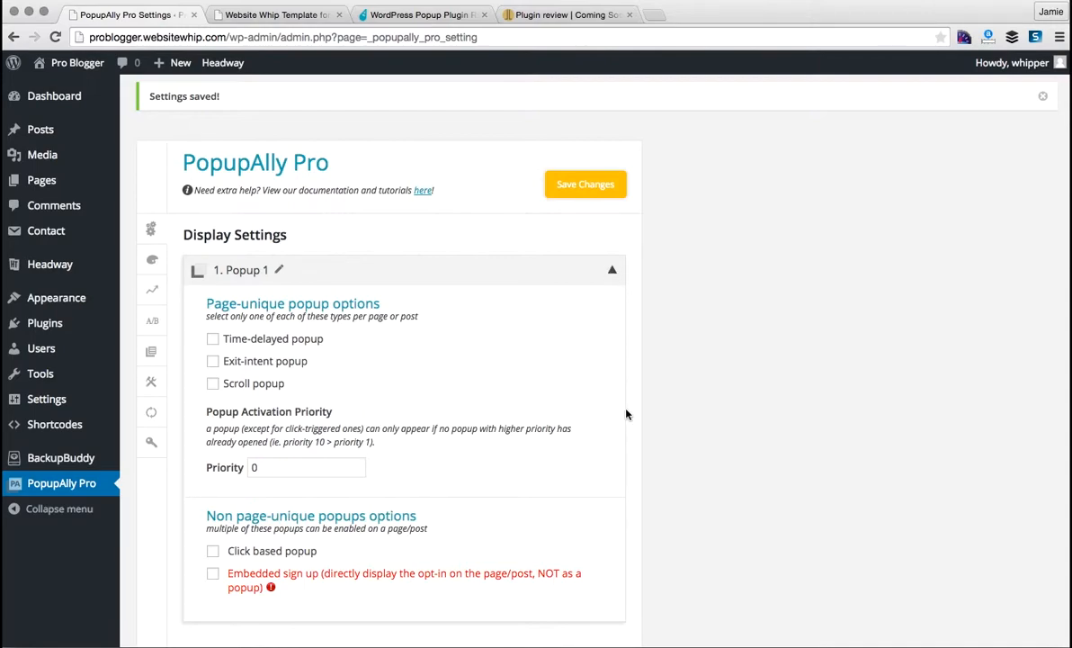
{"action": "scroll", "coordinate": [627, 414], "scroll_direction": "down", "scroll_amount": 3}
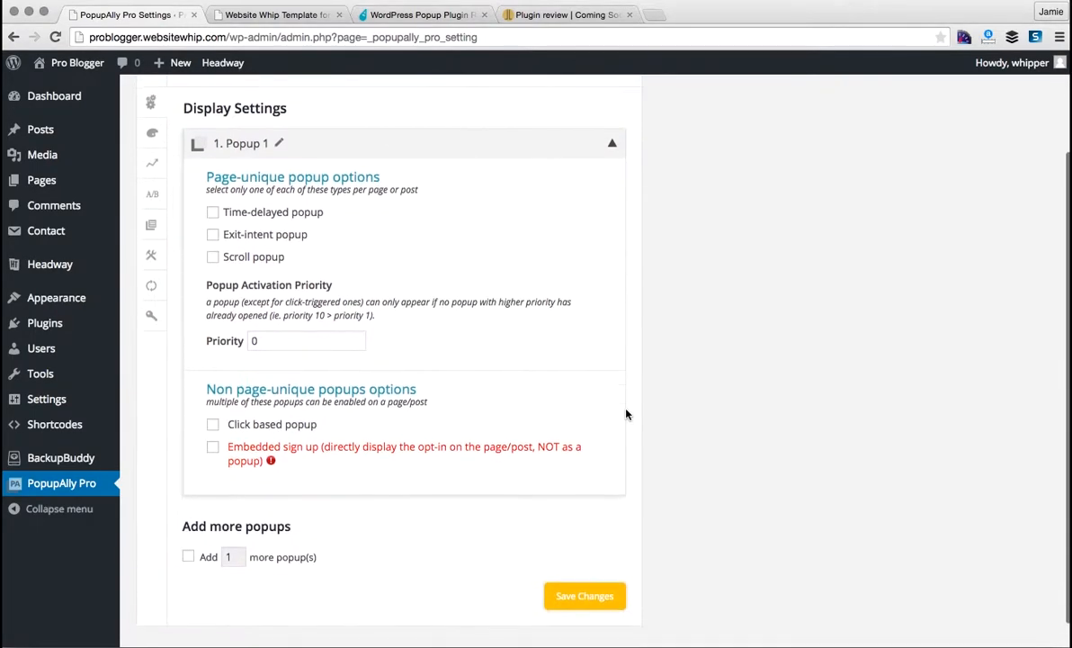
{"action": "scroll", "coordinate": [627, 414], "scroll_direction": "up", "scroll_amount": 2}
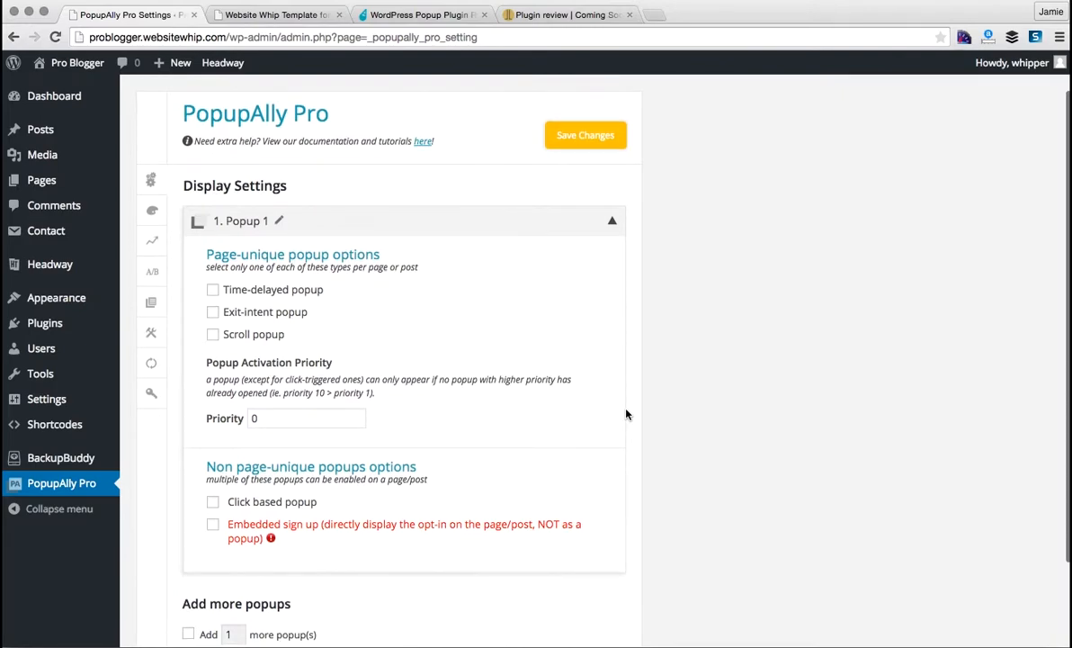
{"action": "scroll", "coordinate": [627, 414], "scroll_direction": "down", "scroll_amount": 2}
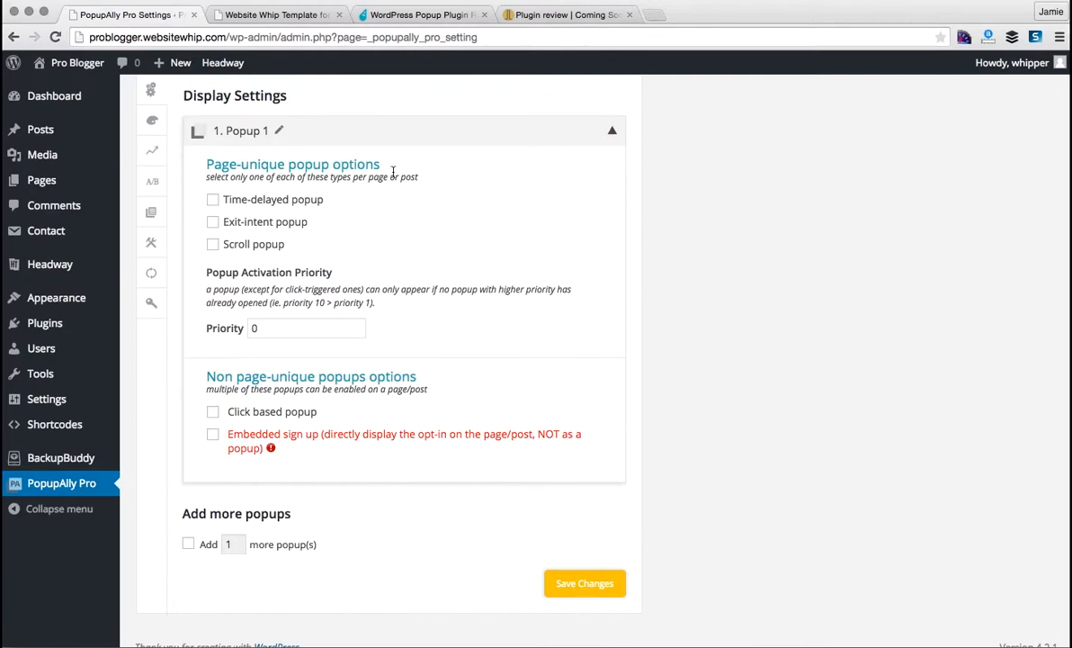
- Try the time-delayed popup option for Popup 1 with a delay of 60 seconds, then clear the delay and disable the option
{"action": "left_click", "coordinate": [215, 202]}
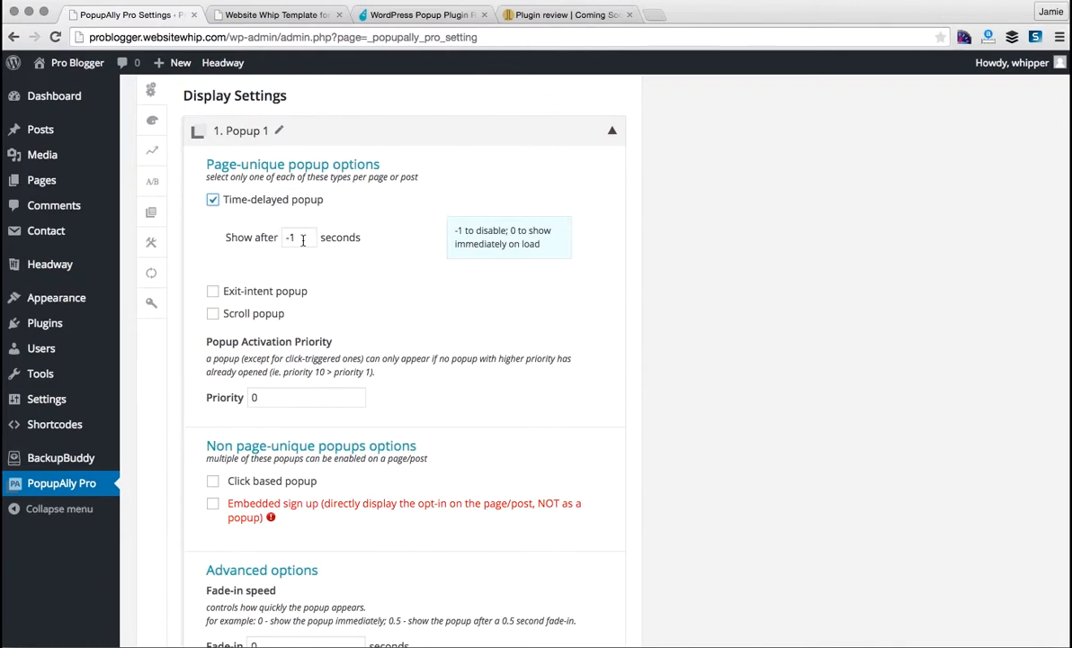
{"action": "left_click_drag", "start_coordinate": [302, 240], "coordinate": [268, 240]}
{"action": "type", "text": "60"}
{"action": "key", "text": "BackSpace"}
{"action": "key", "text": "BackSpace"}
{"action": "left_click", "coordinate": [211, 200]}
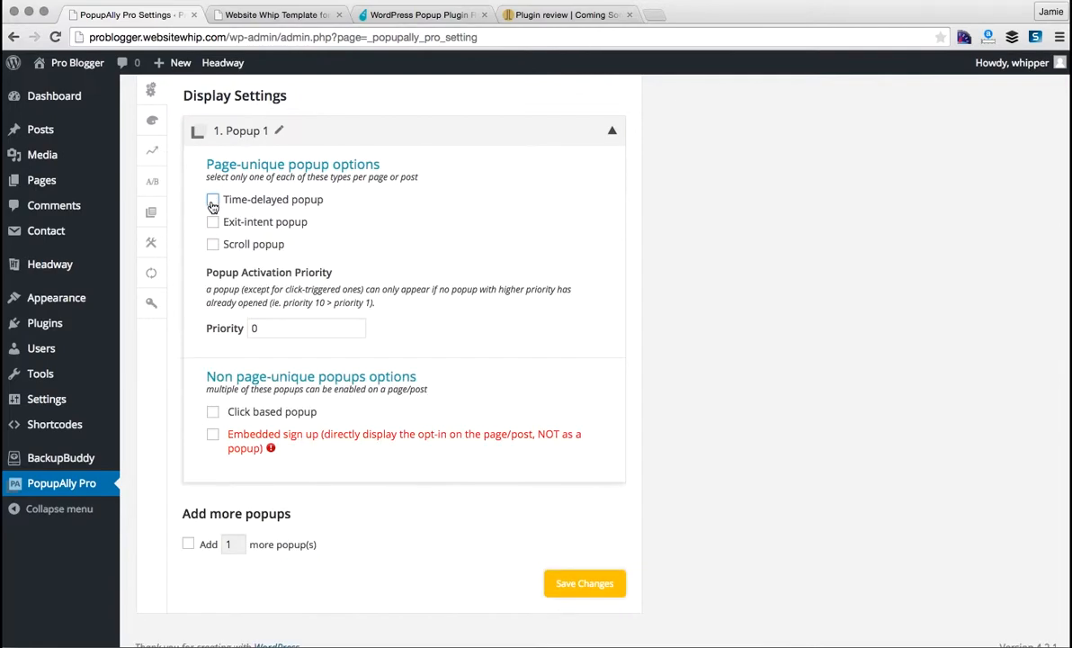
- Try the scroll popup and exit-intent popup options for Popup 1 one after the other, disabling each again
{"action": "left_click", "coordinate": [213, 245]}
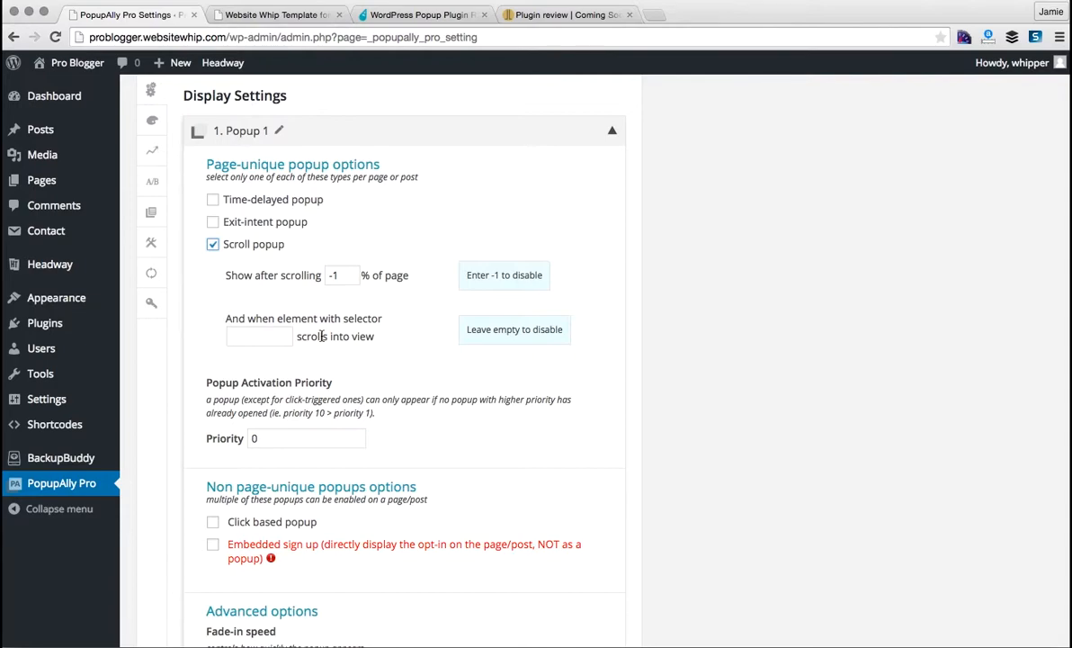
{"action": "left_click", "coordinate": [213, 245]}
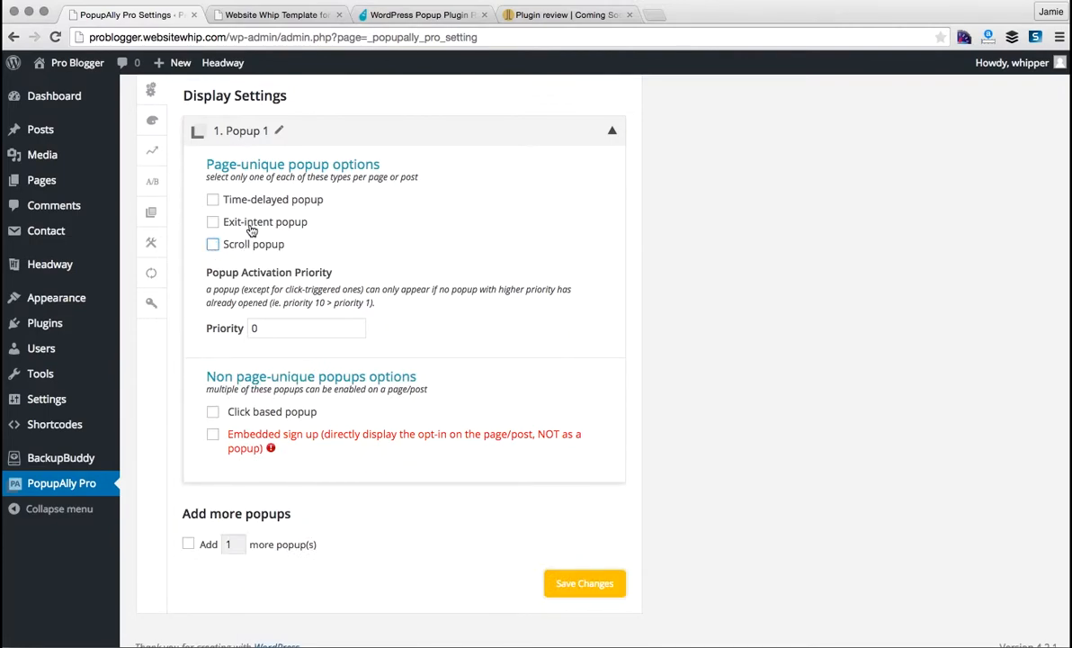
{"action": "left_click", "coordinate": [252, 231]}
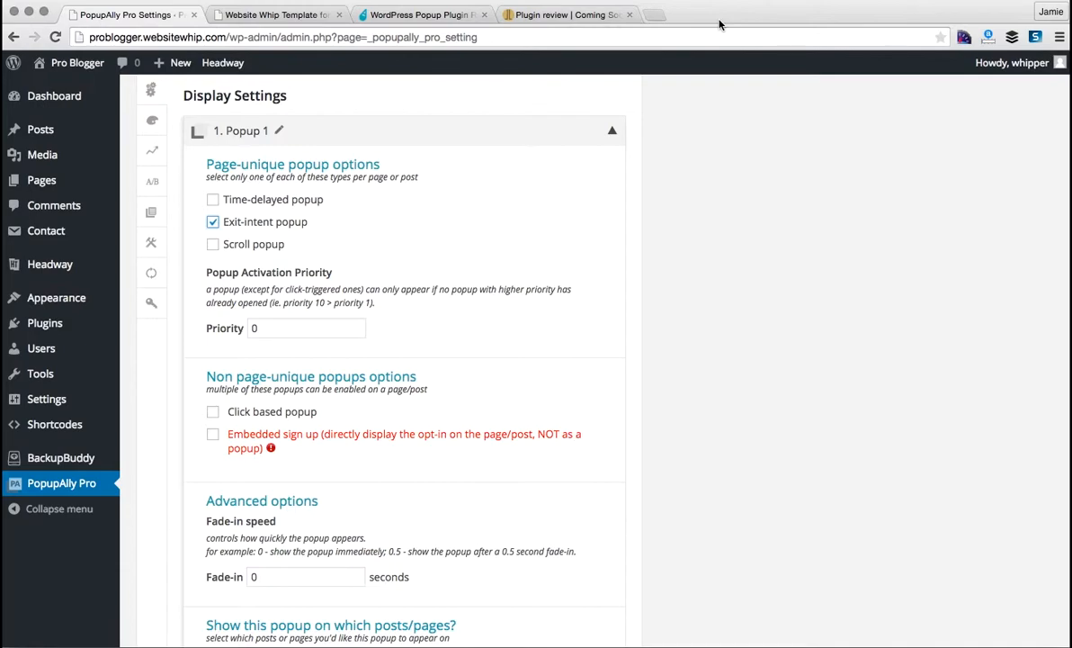
{"action": "scroll", "coordinate": [699, 275], "scroll_direction": "down", "scroll_amount": 2}
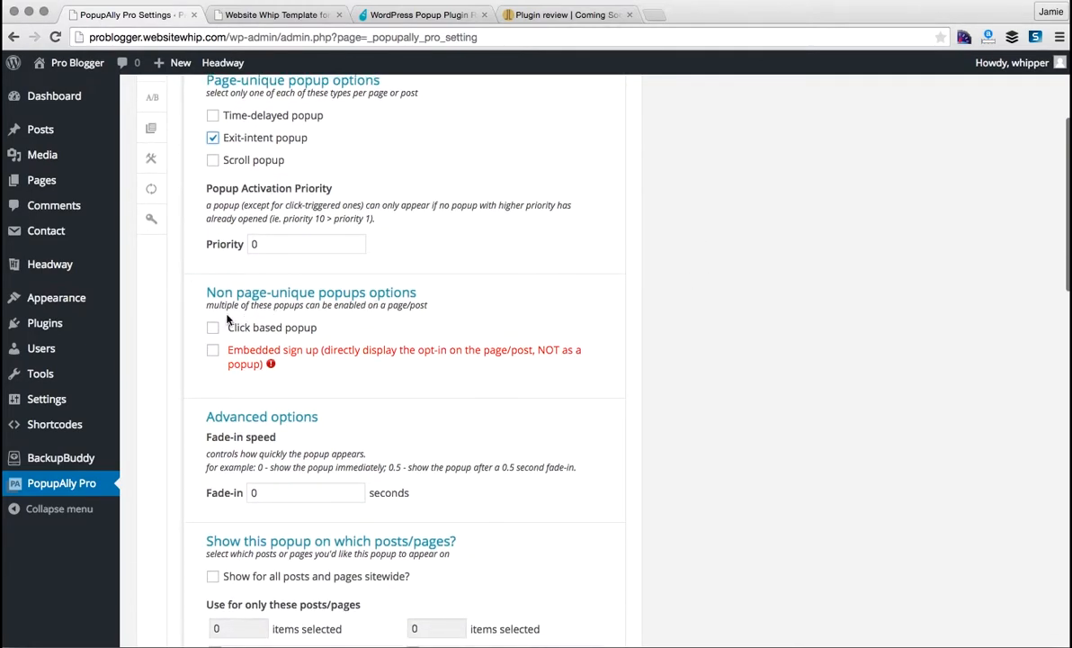
{"action": "left_click", "coordinate": [213, 138]}
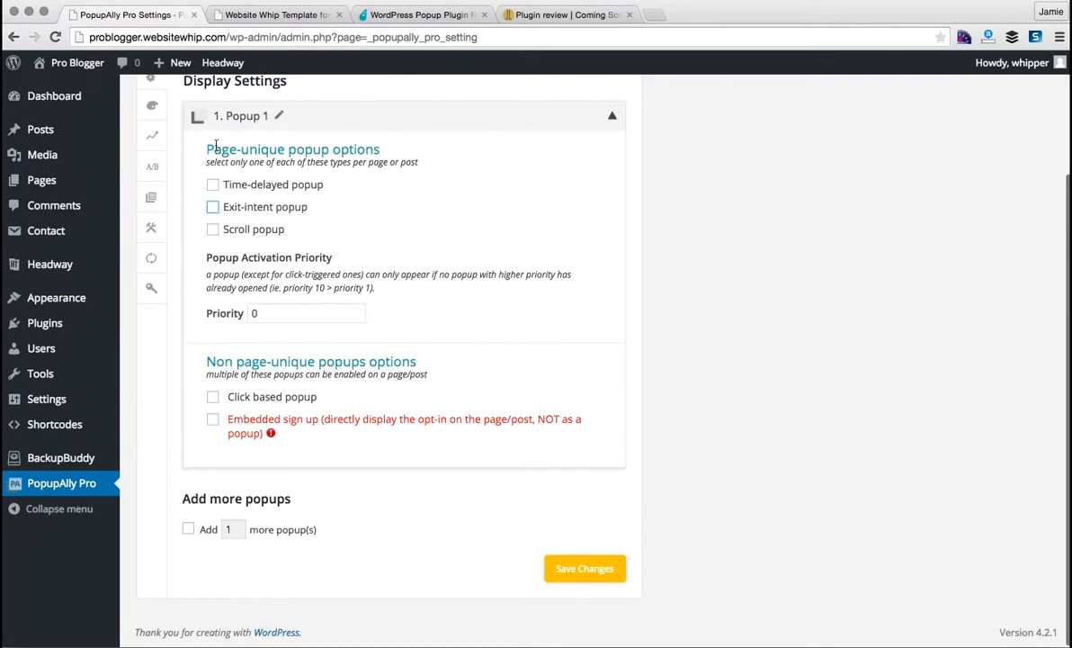
- Try the click based popup option for Popup 1, review its trigger selector, and disable the option again
{"action": "left_click", "coordinate": [213, 398]}
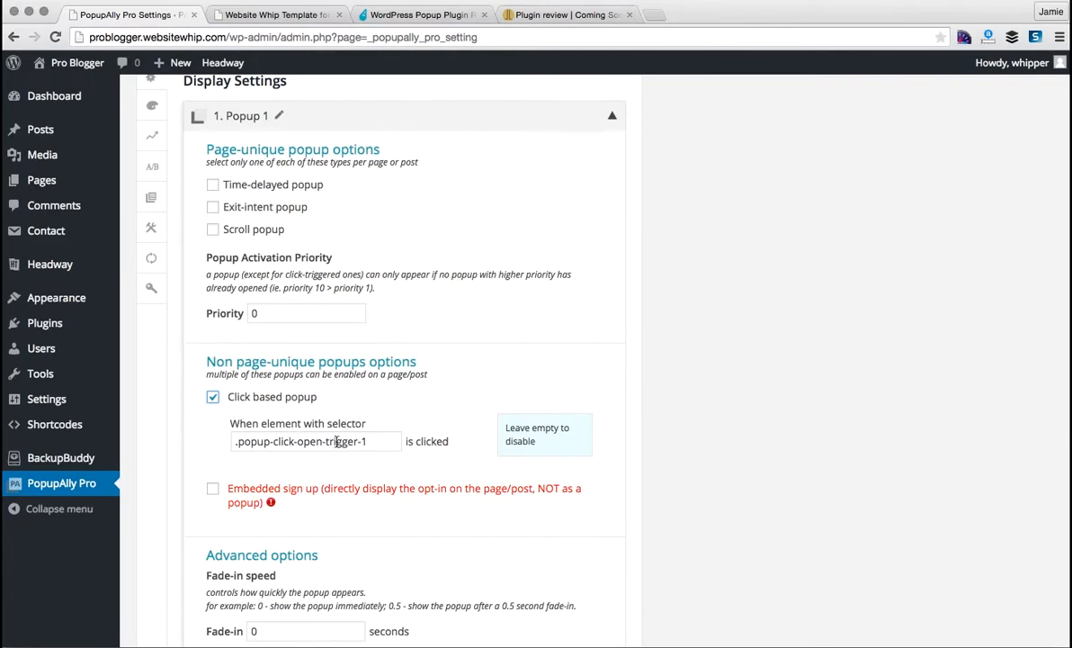
{"action": "scroll", "coordinate": [324, 423], "scroll_direction": "down", "scroll_amount": 4}
{"action": "scroll", "coordinate": [312, 409], "scroll_direction": "up", "scroll_amount": 1}
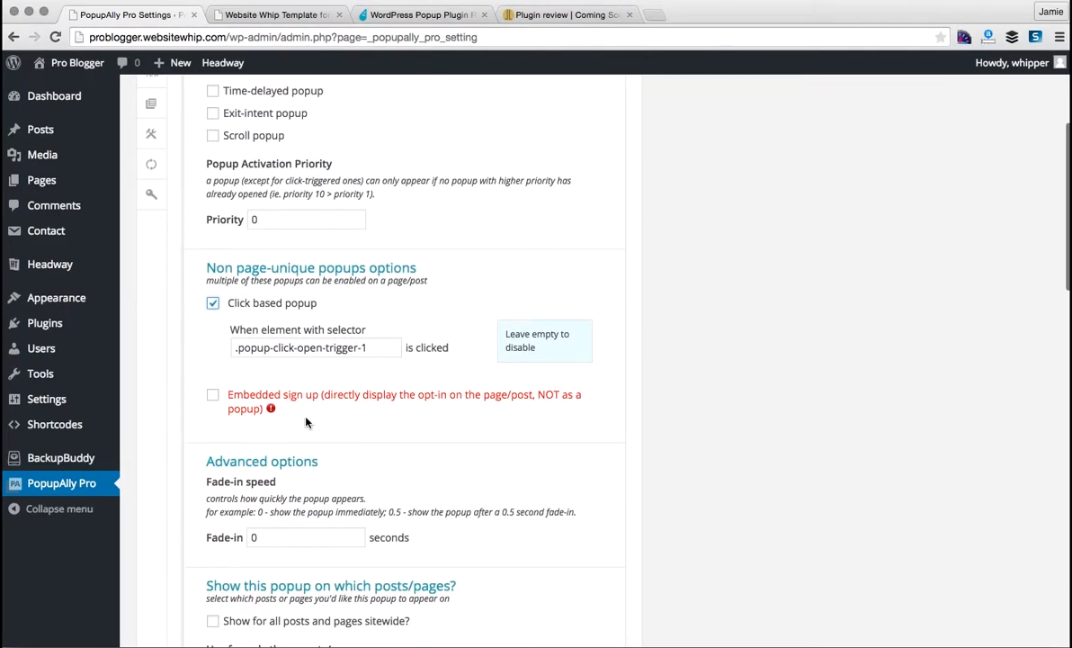
{"action": "left_click", "coordinate": [213, 303]}
- Try the embedded sign up with its box at top of page (not-follow), then reset the location to None and disable the option
{"action": "left_click", "coordinate": [212, 421]}
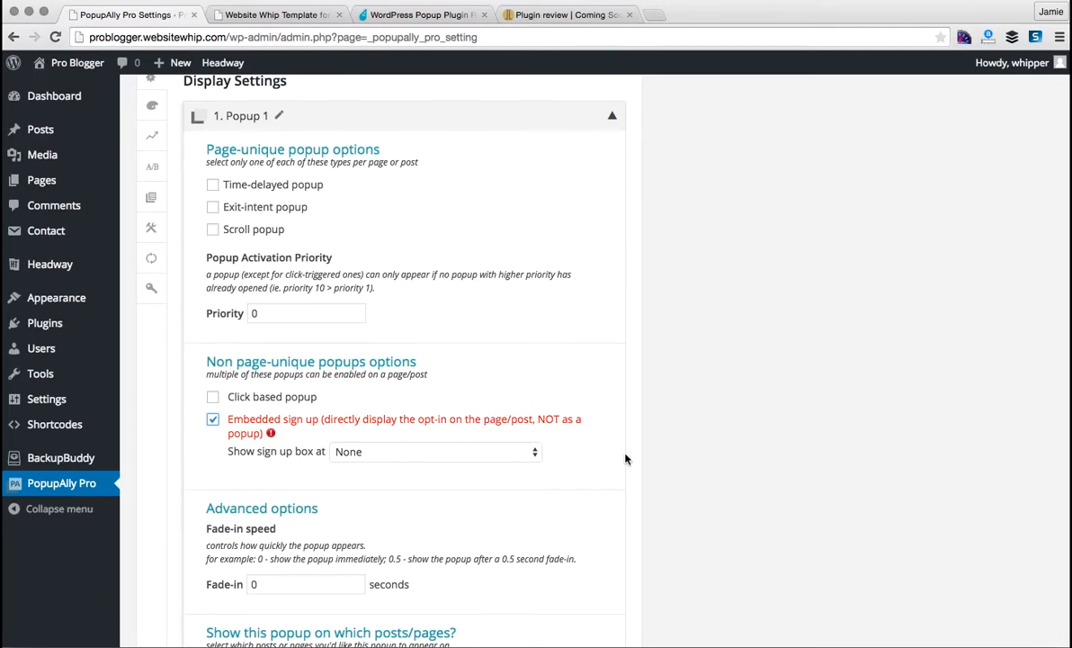
{"action": "scroll", "coordinate": [628, 460], "scroll_direction": "down", "scroll_amount": 3}
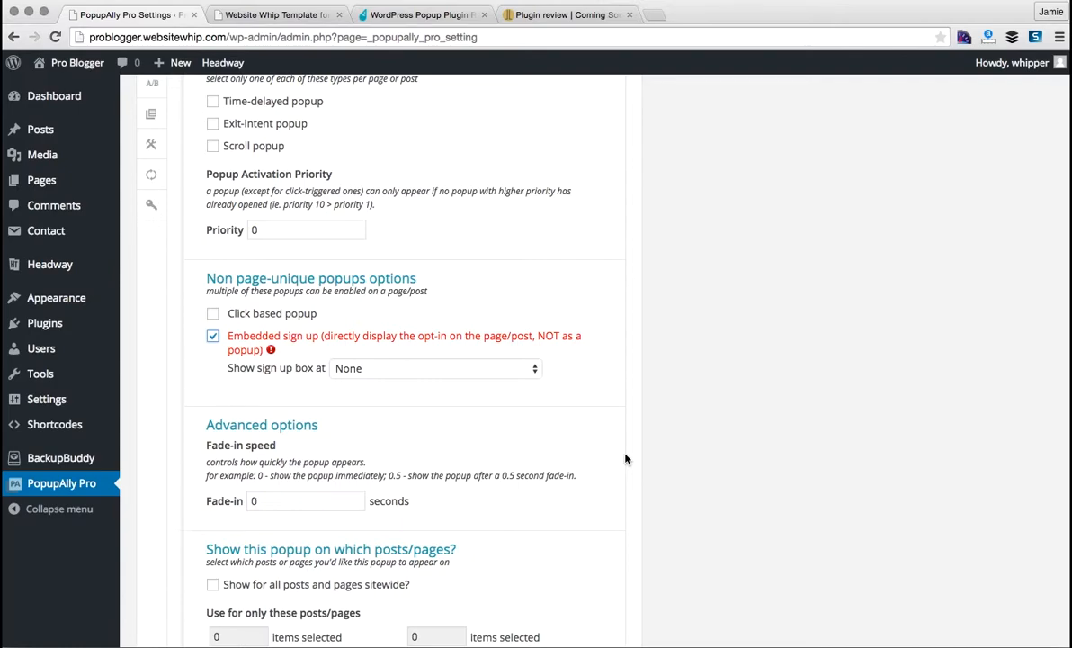
{"action": "left_click", "coordinate": [476, 368]}
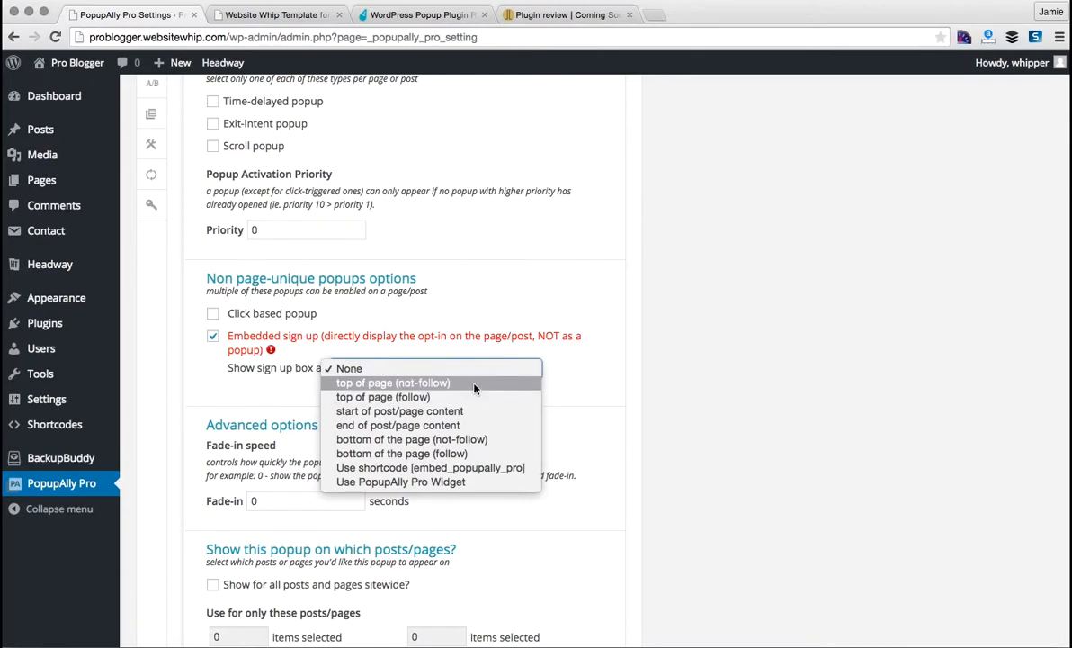
{"action": "left_click", "coordinate": [475, 383]}
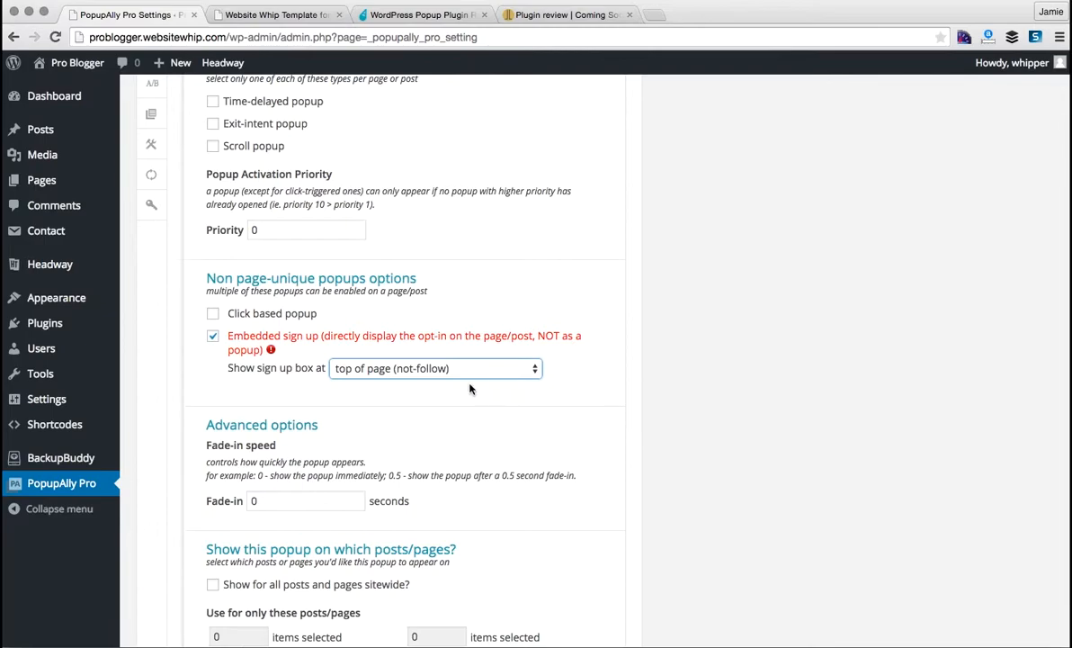
{"action": "scroll", "coordinate": [469, 389], "scroll_direction": "down", "scroll_amount": 5}
{"action": "scroll", "coordinate": [470, 389], "scroll_direction": "up", "scroll_amount": 4}
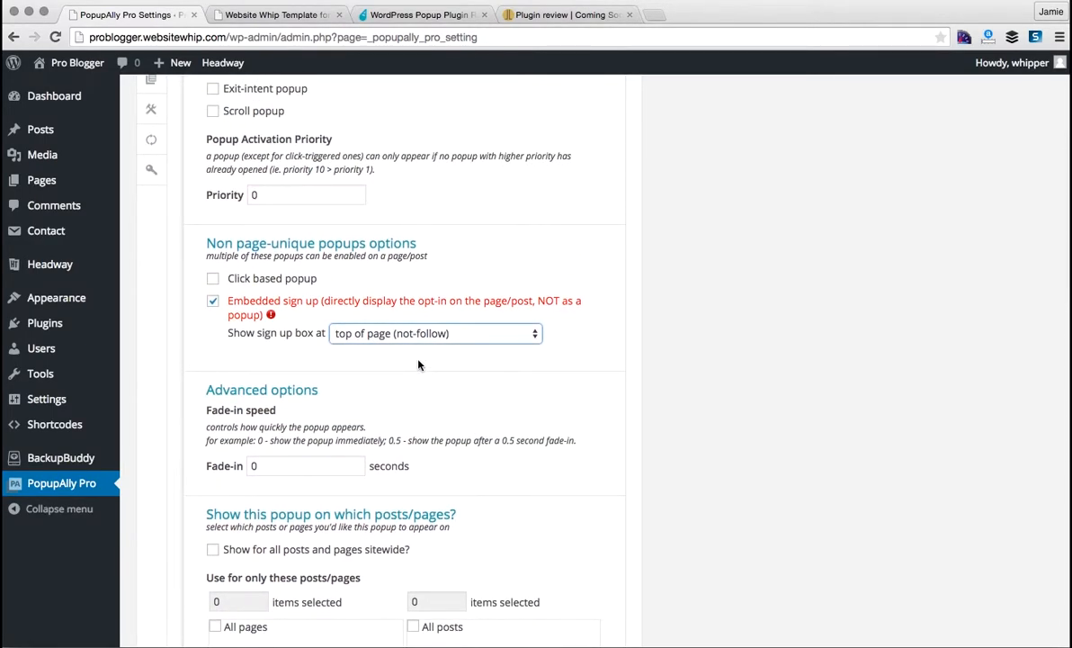
{"action": "left_click", "coordinate": [437, 333]}
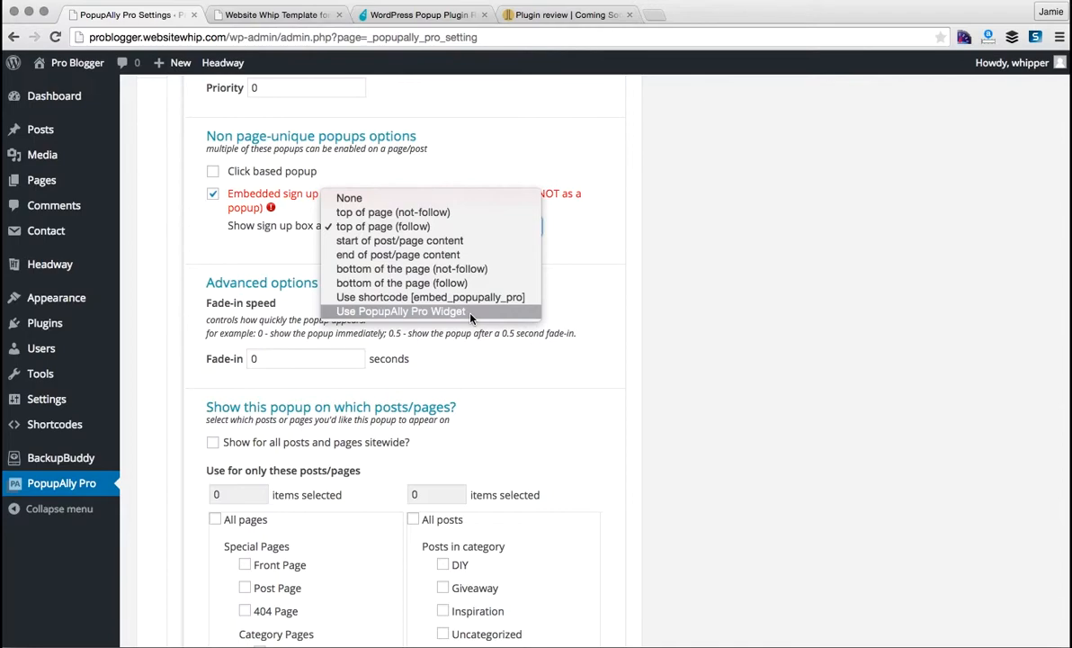
{"action": "left_click", "coordinate": [451, 200]}
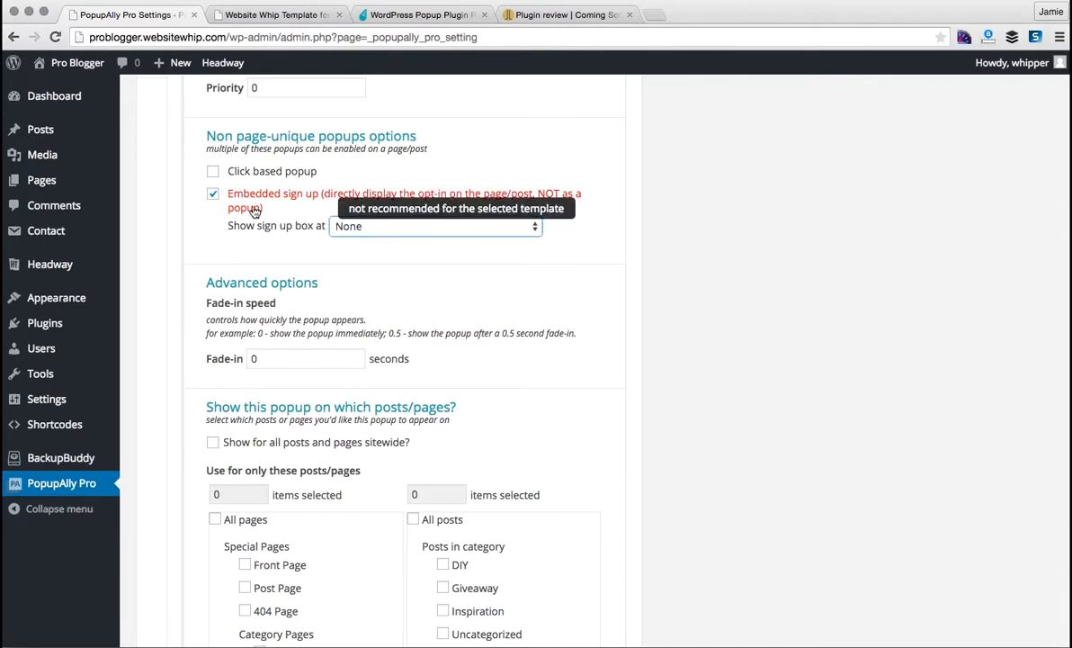
{"action": "left_click", "coordinate": [212, 193]}
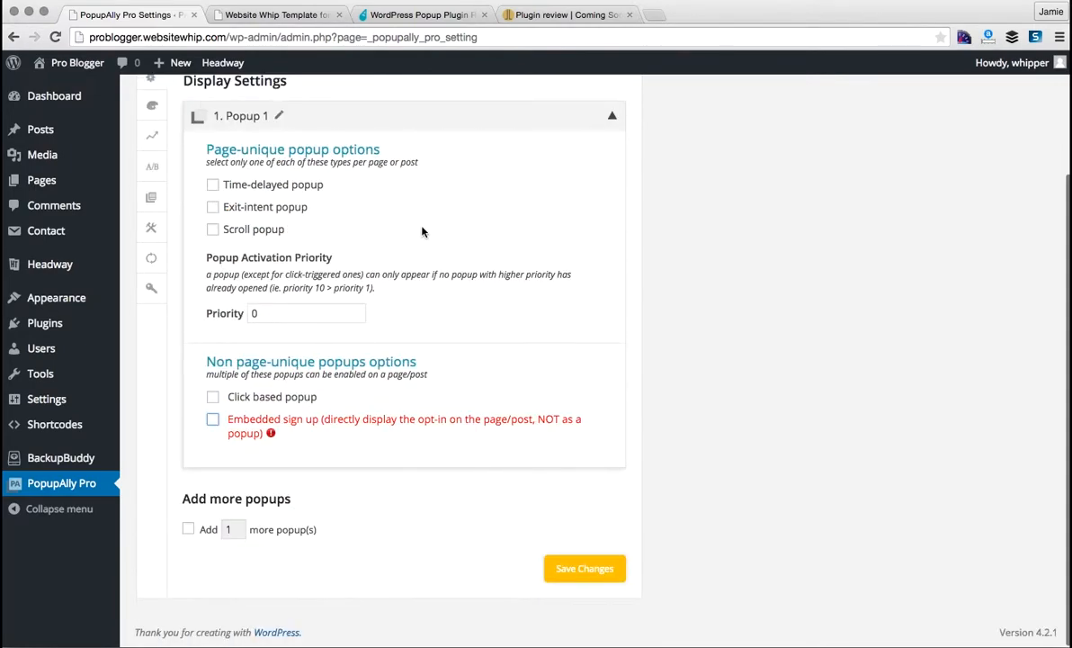
- Enable the exit-intent popup for Popup 1 and open its fade-in time for editing
{"action": "left_click", "coordinate": [214, 208]}
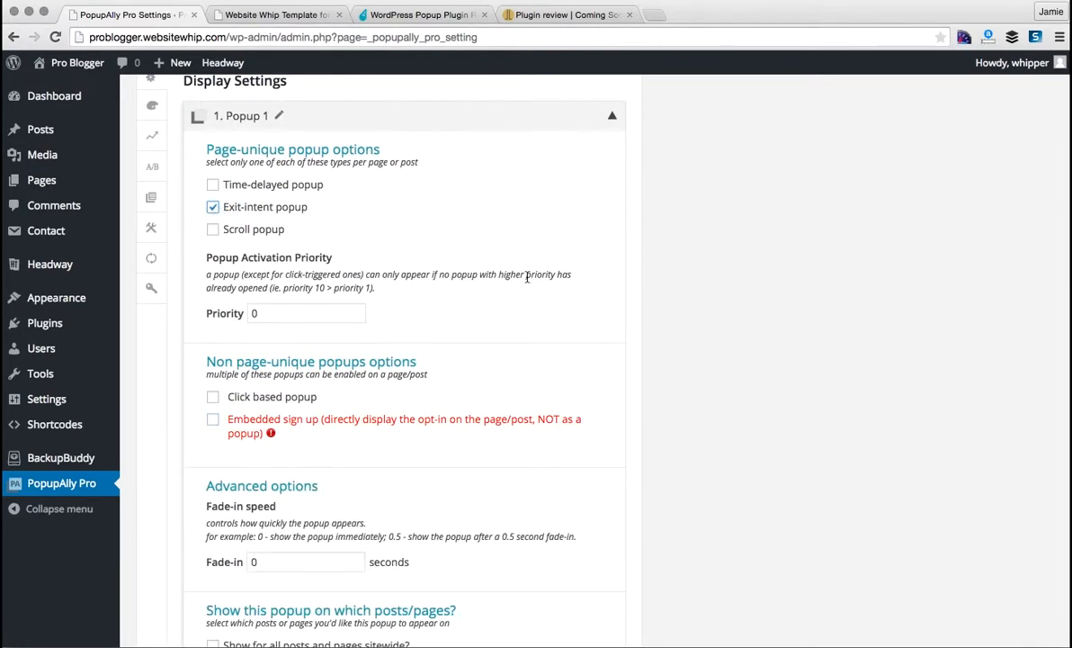
{"action": "scroll", "coordinate": [625, 335], "scroll_direction": "down", "scroll_amount": 5}
{"action": "scroll", "coordinate": [626, 335], "scroll_direction": "down", "scroll_amount": 1}
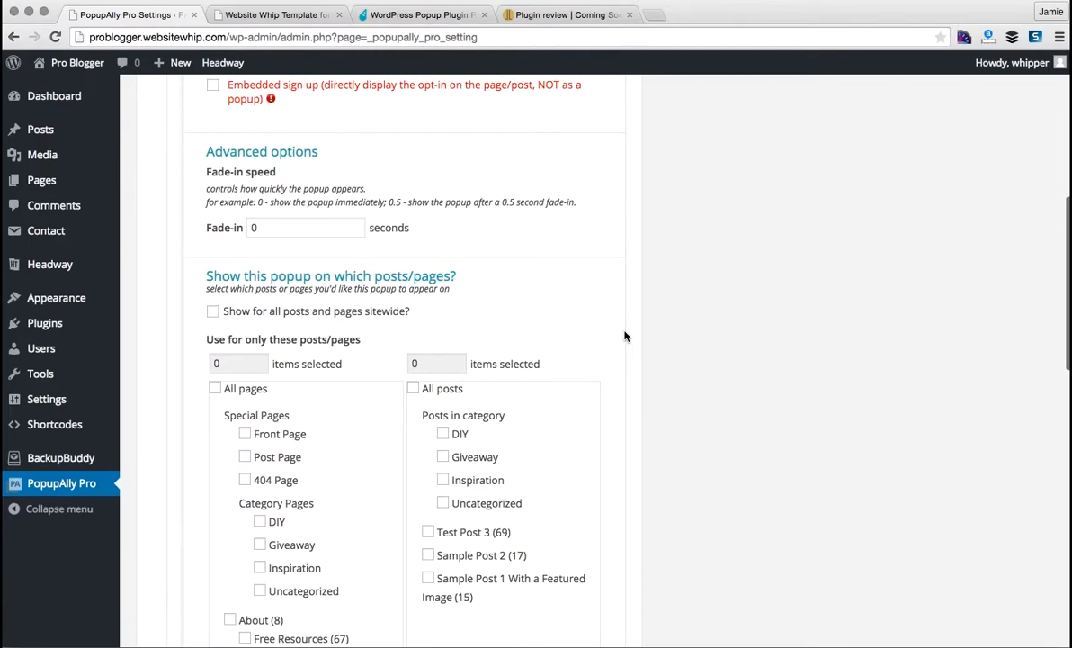
{"action": "left_click", "coordinate": [287, 189]}
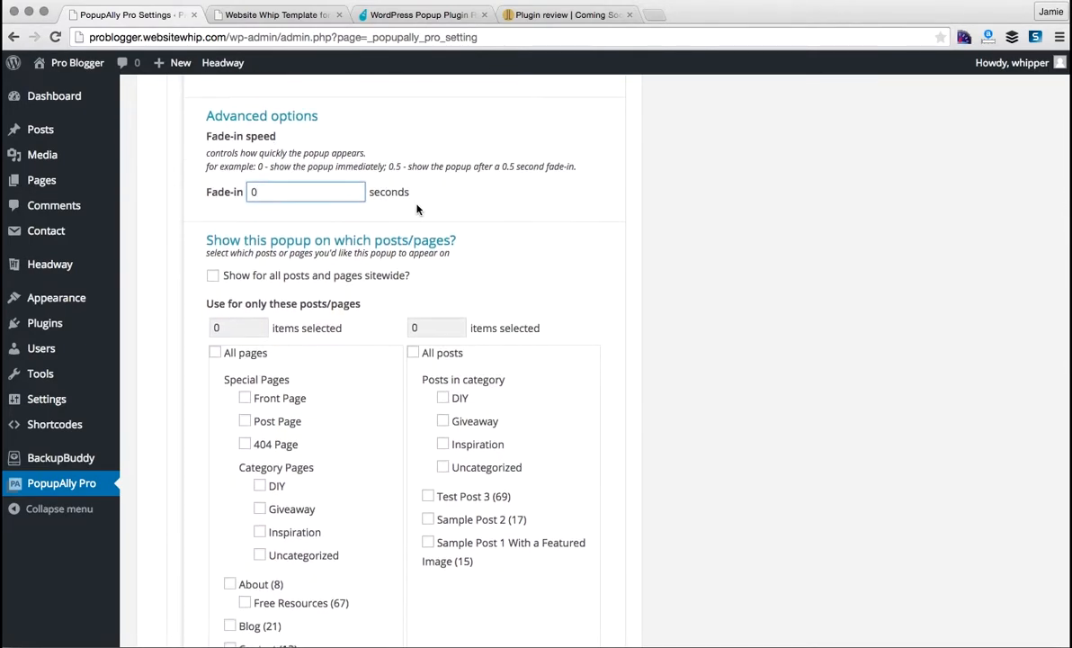
- Set Popup 1 to show for all posts and pages sitewide and review the page and post exclusion lists
{"action": "scroll", "coordinate": [419, 211], "scroll_direction": "down", "scroll_amount": 2}
{"action": "left_click", "coordinate": [212, 208]}
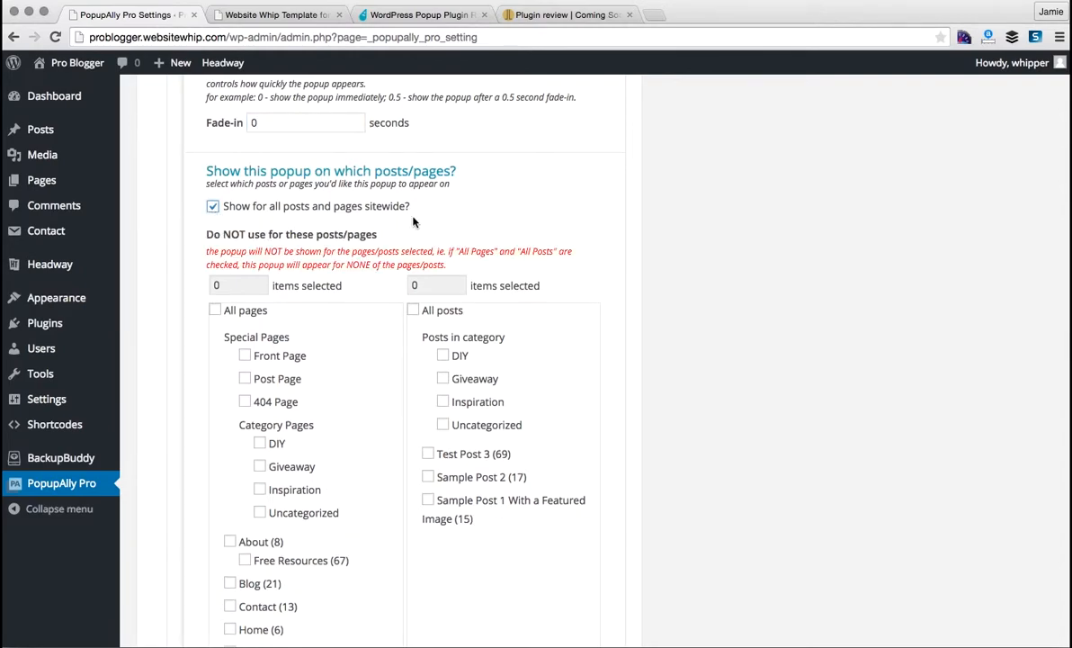
{"action": "scroll", "coordinate": [414, 221], "scroll_direction": "down", "scroll_amount": 3}
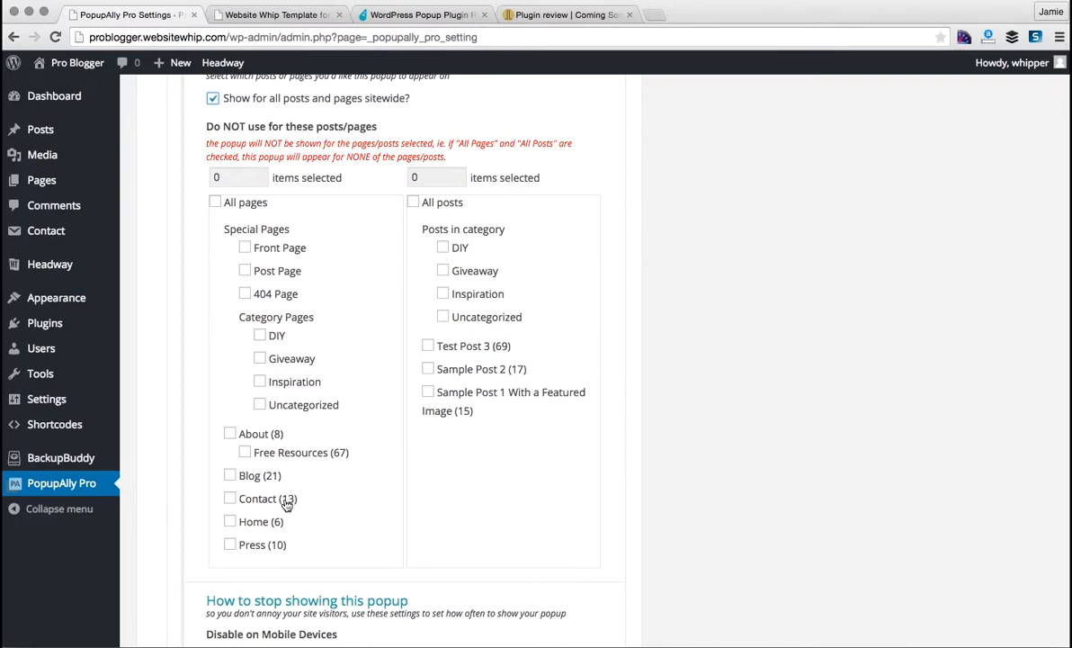
- Try disabling Popup 1 on mobile devices and on desktop computers, clearing each option again
{"action": "scroll", "coordinate": [398, 606], "scroll_direction": "down", "scroll_amount": 5}
{"action": "scroll", "coordinate": [399, 608], "scroll_direction": "down", "scroll_amount": 4}
{"action": "scroll", "coordinate": [399, 608], "scroll_direction": "down", "scroll_amount": 2}
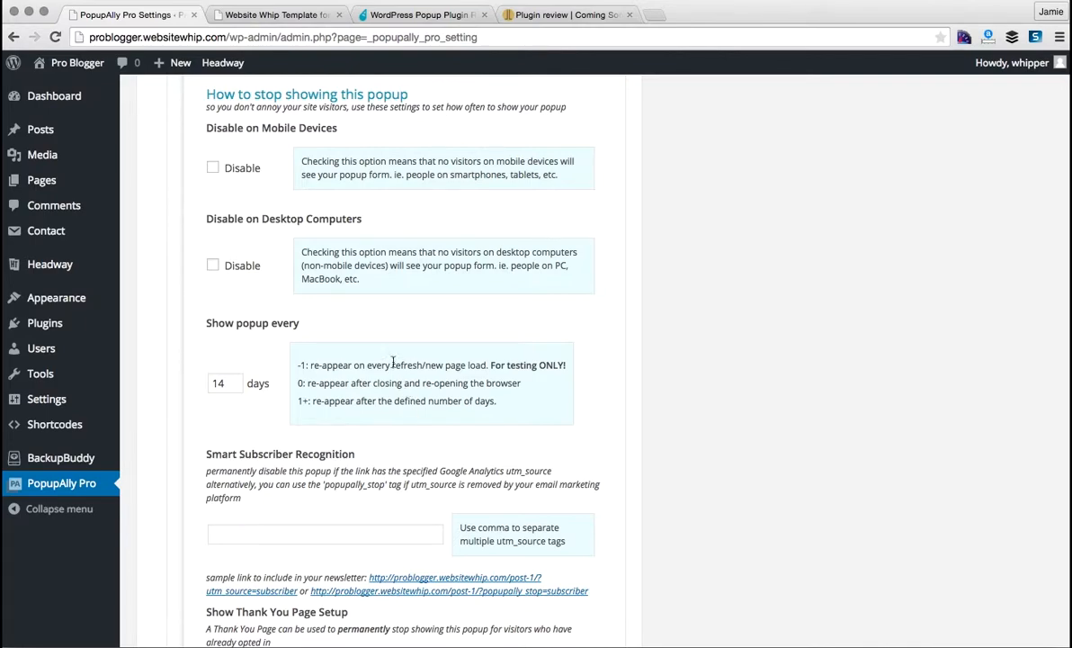
{"action": "left_click", "coordinate": [212, 169]}
{"action": "left_click", "coordinate": [213, 171]}
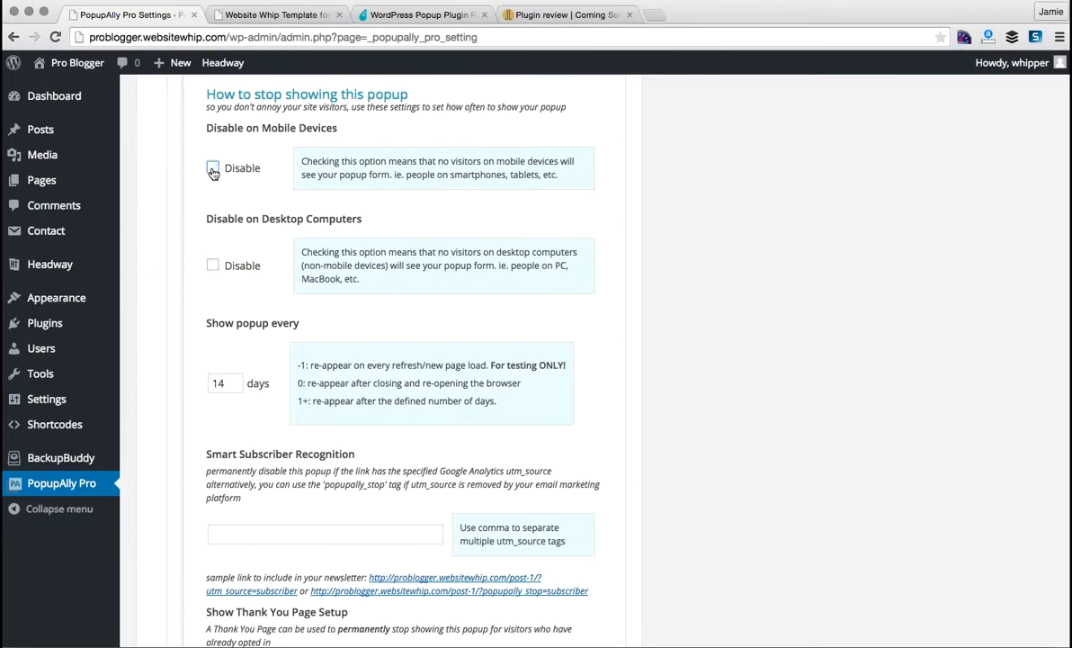
{"action": "left_click", "coordinate": [213, 266]}
{"action": "left_click", "coordinate": [213, 266]}
- Examine how often Popup 1 reappears and what the possible day values mean
{"action": "scroll", "coordinate": [216, 269], "scroll_direction": "down", "scroll_amount": 4}
{"action": "left_click", "coordinate": [223, 227]}
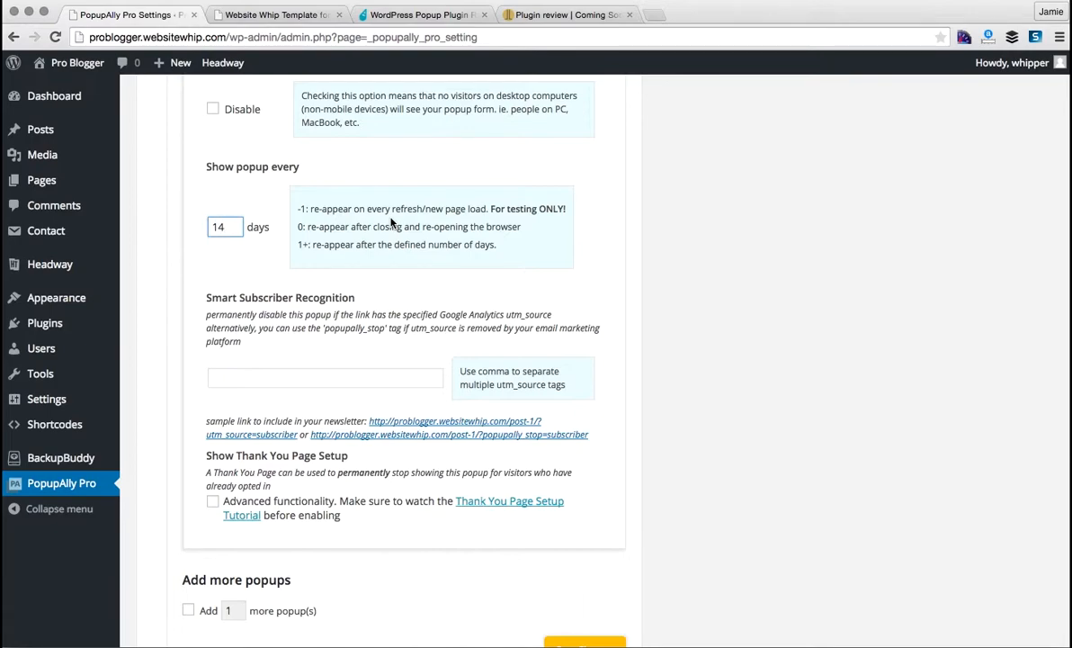
{"action": "left_click", "coordinate": [261, 236]}
{"action": "scroll", "coordinate": [281, 259], "scroll_direction": "down", "scroll_amount": 2}
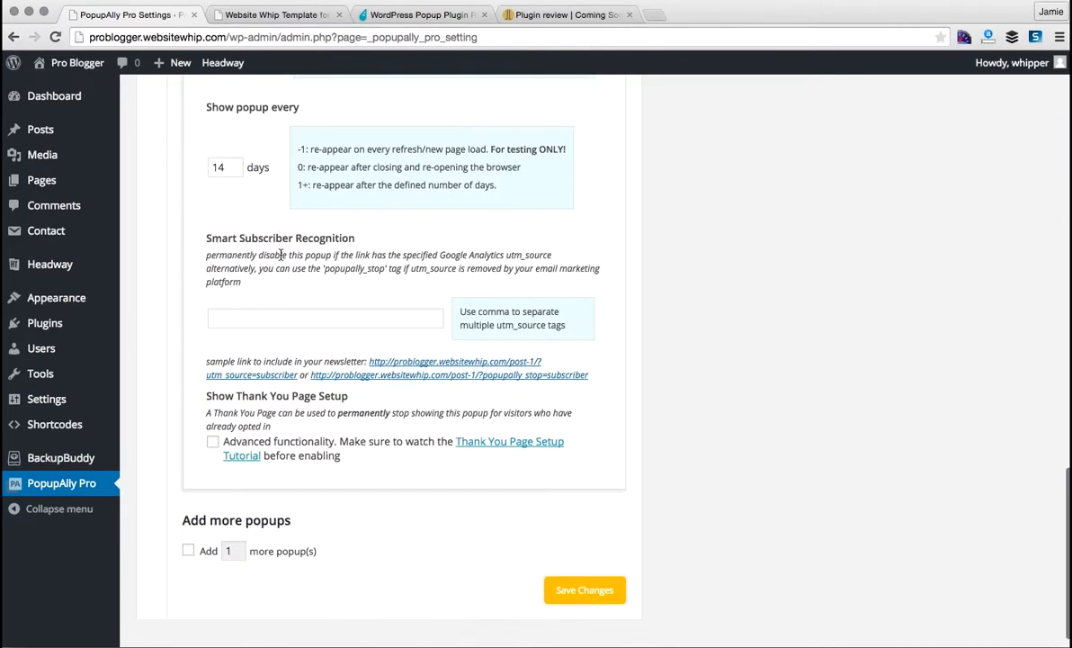
- Enter "subscriber" as the Smart Subscriber Recognition tag, examine the sample newsletter link, and save the display settings
{"action": "left_click", "coordinate": [206, 238]}
{"action": "left_click_drag", "start_coordinate": [206, 238], "coordinate": [366, 246]}
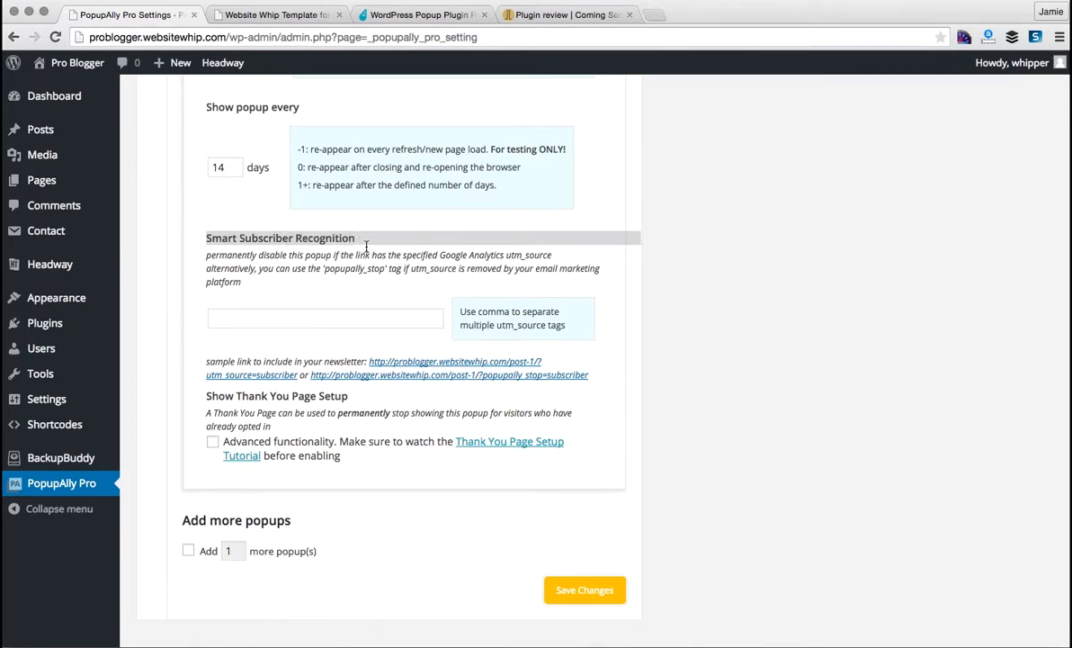
{"action": "left_click", "coordinate": [366, 246]}
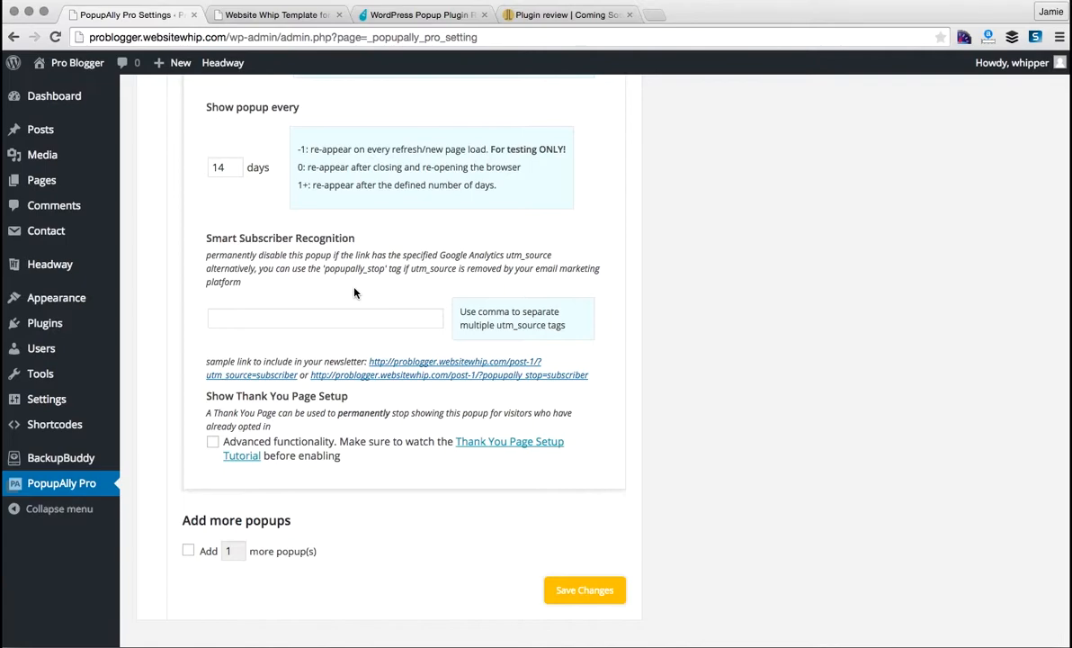
{"action": "left_click", "coordinate": [315, 317]}
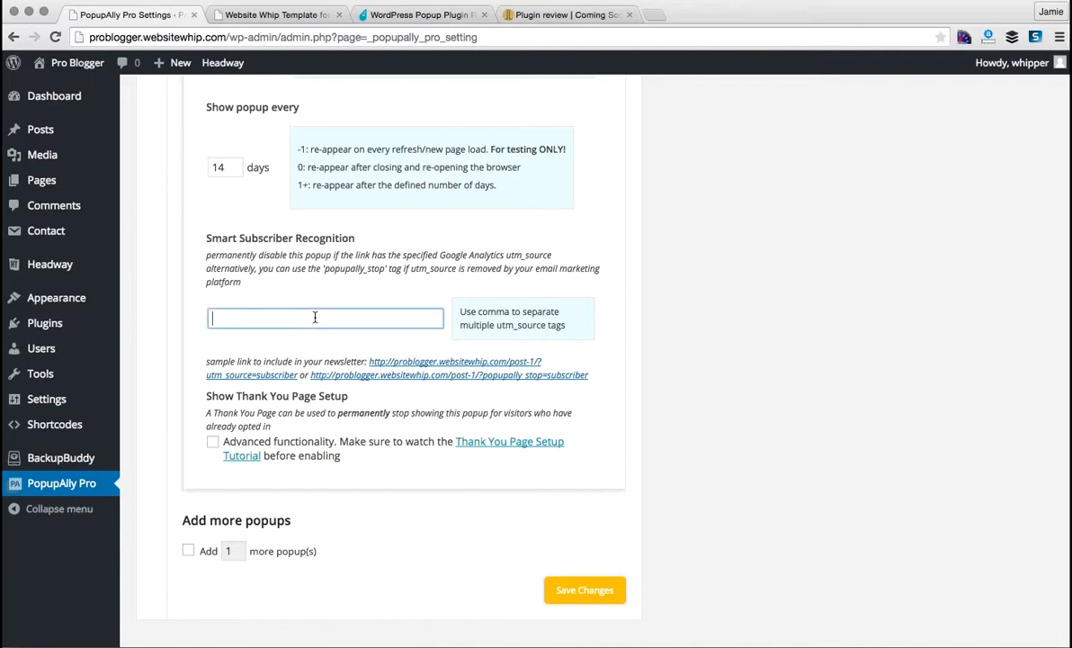
{"action": "type", "text": "subscriber"}
{"action": "left_click", "coordinate": [304, 377]}
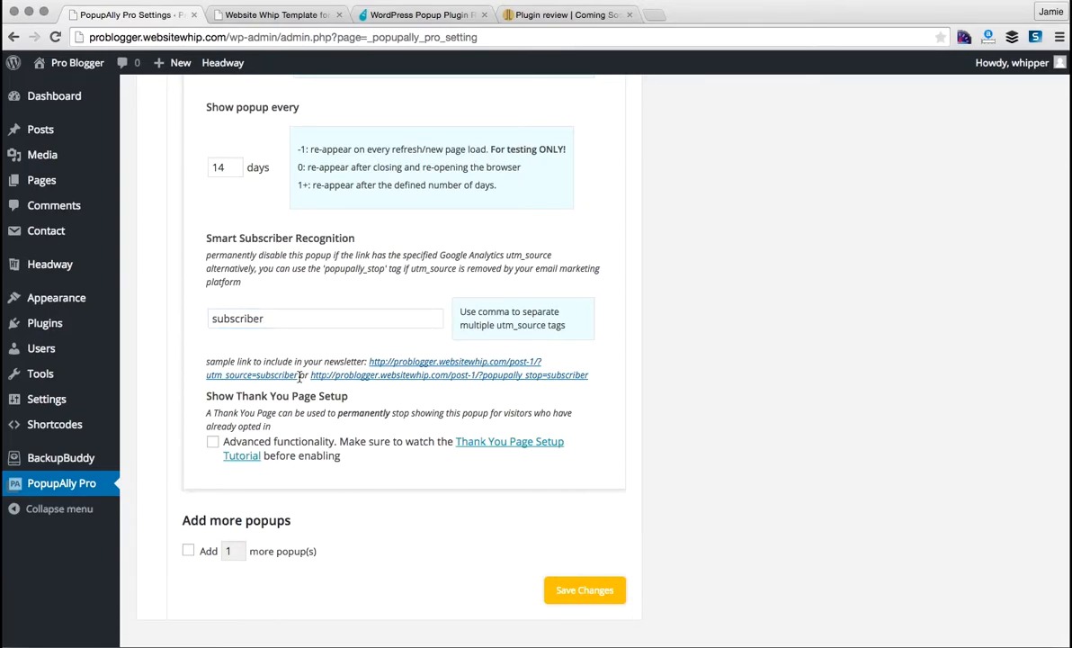
{"action": "left_click_drag", "start_coordinate": [300, 377], "coordinate": [370, 367]}
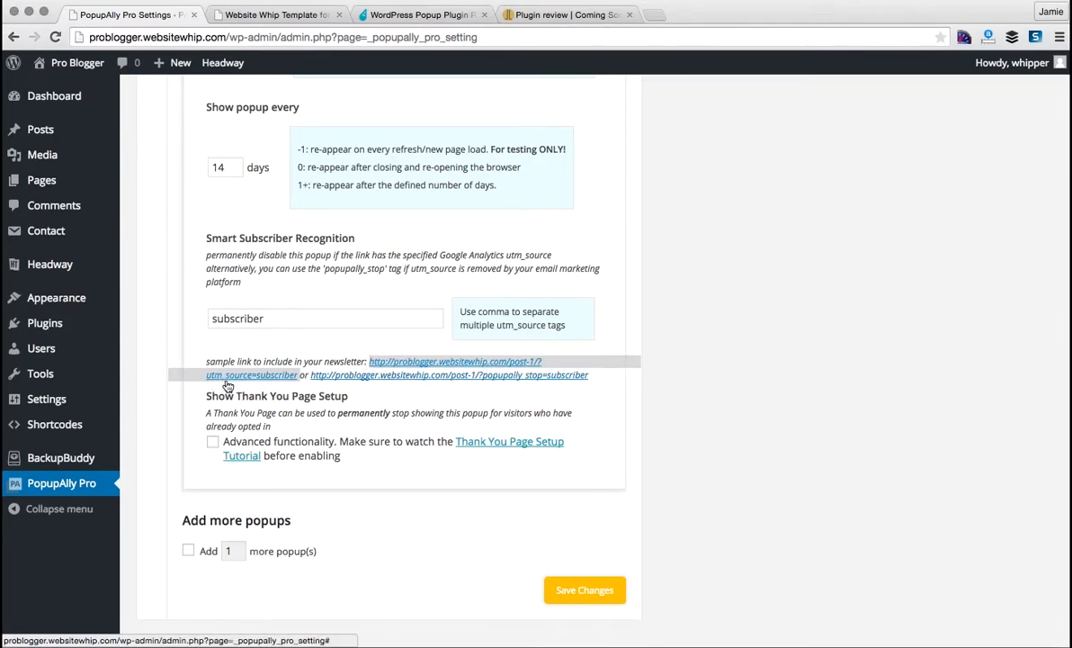
{"action": "left_click", "coordinate": [292, 400]}
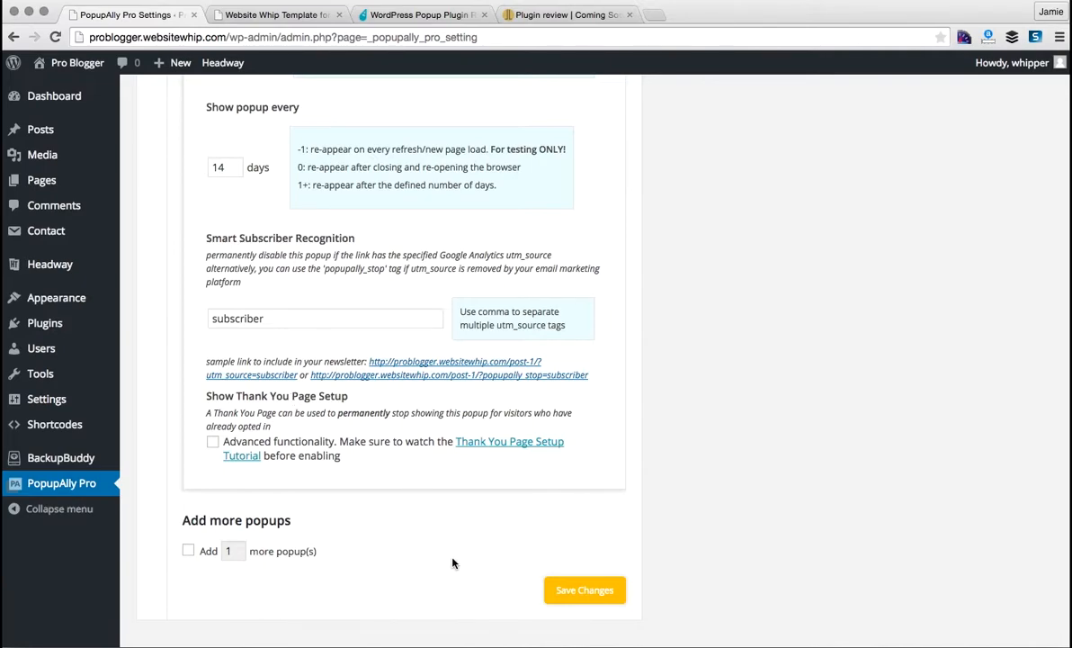
{"action": "left_click", "coordinate": [595, 597]}
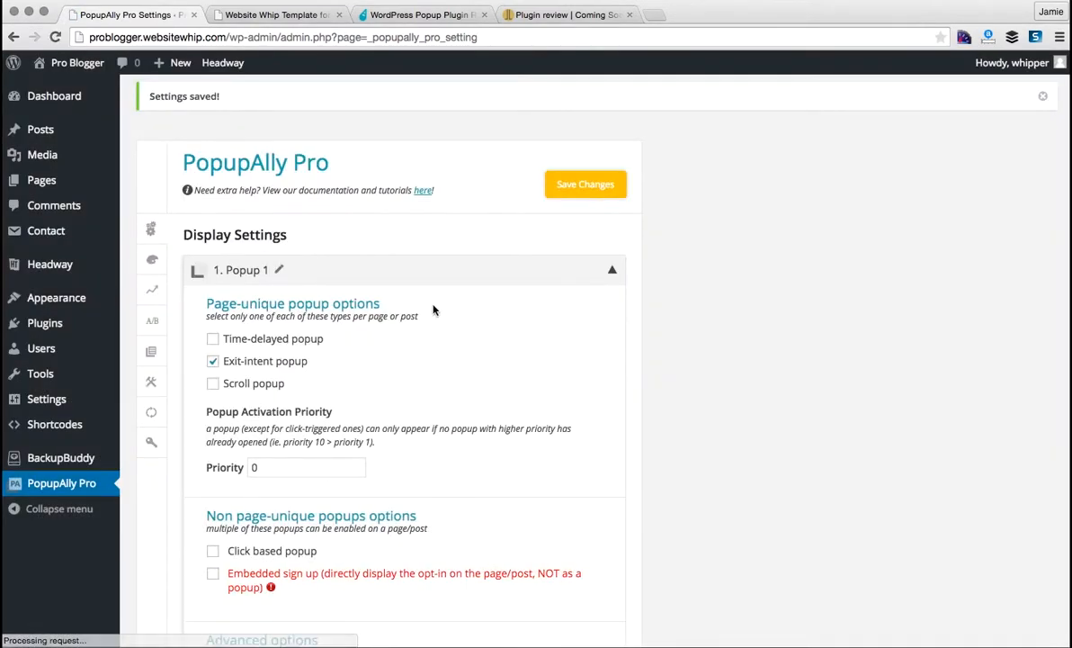
- Open the style settings of Popup 1
{"action": "left_click", "coordinate": [158, 269]}
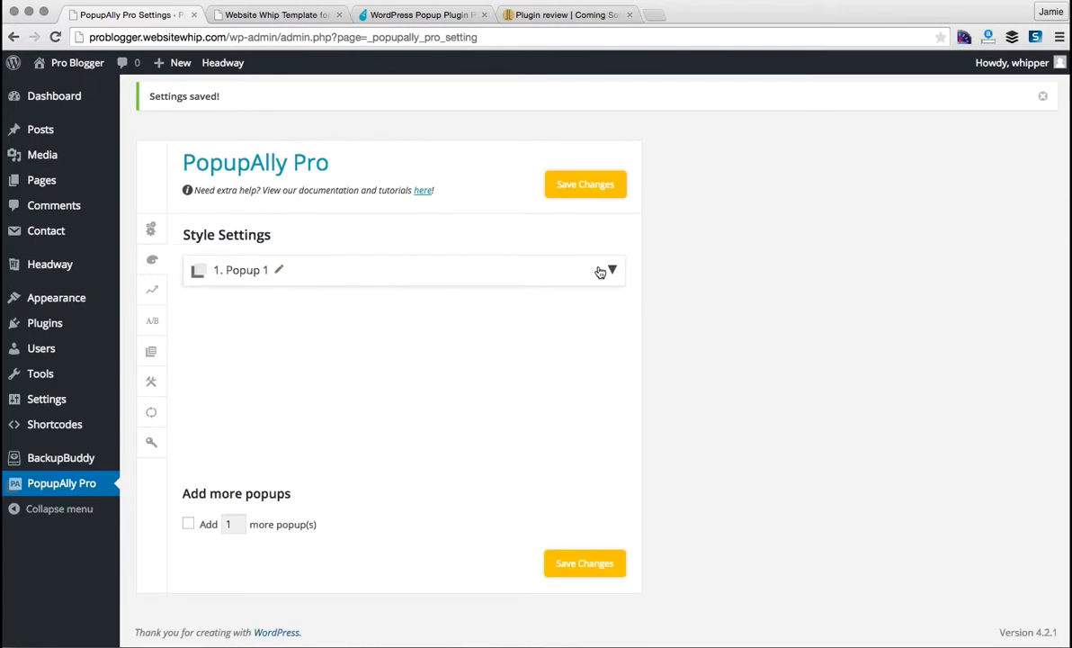
{"action": "left_click", "coordinate": [613, 272]}
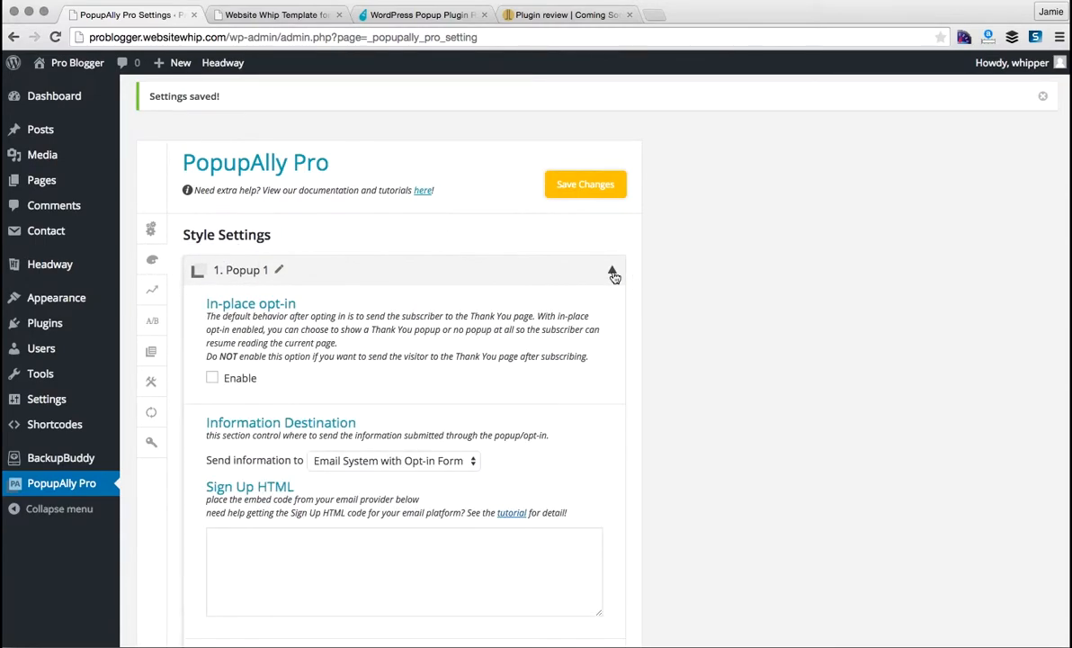
{"action": "scroll", "coordinate": [604, 394], "scroll_direction": "down", "scroll_amount": 3}
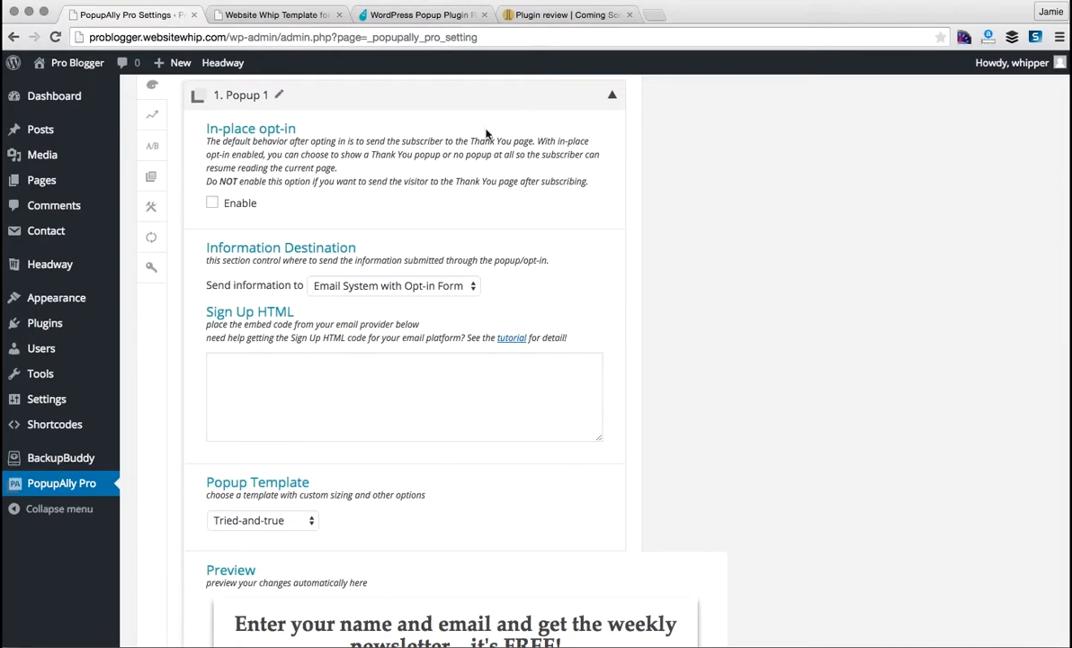
- Try in-place opt-in and disable it again, and check the information destination choices, keeping Email System with Opt-in Form
{"action": "left_click", "coordinate": [212, 205]}
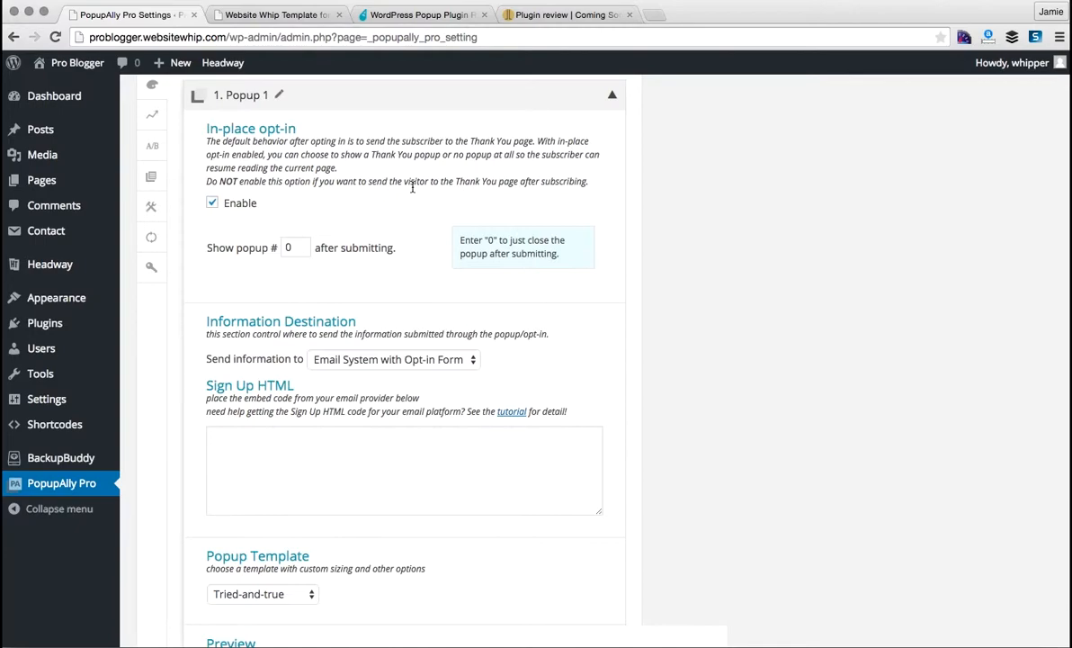
{"action": "left_click", "coordinate": [213, 204]}
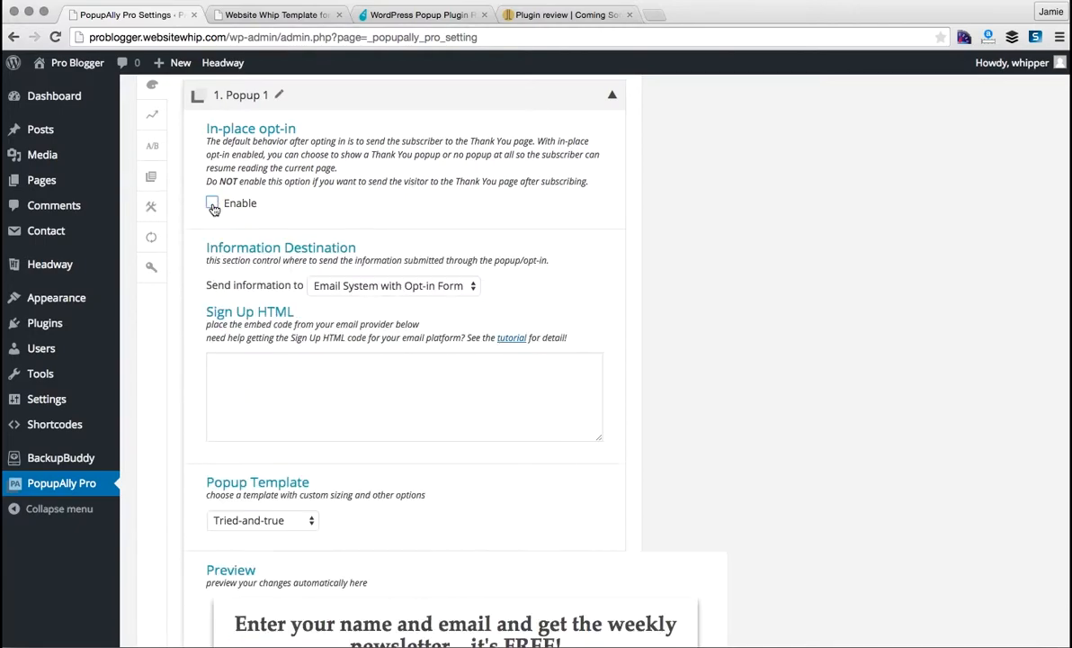
{"action": "left_click", "coordinate": [470, 288]}
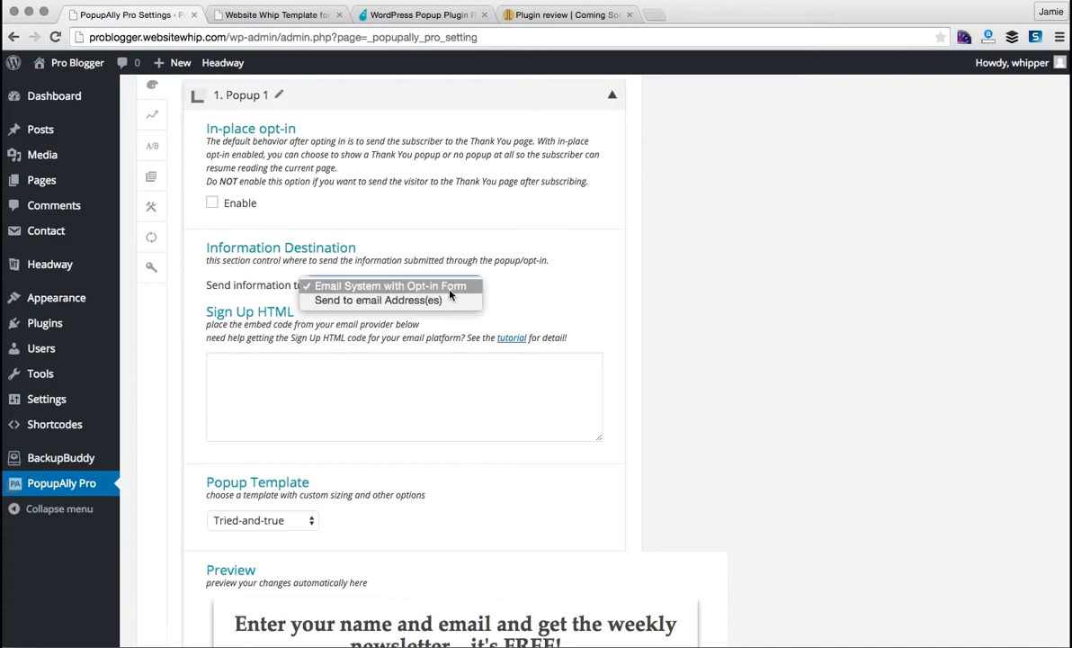
{"action": "left_click", "coordinate": [448, 288]}
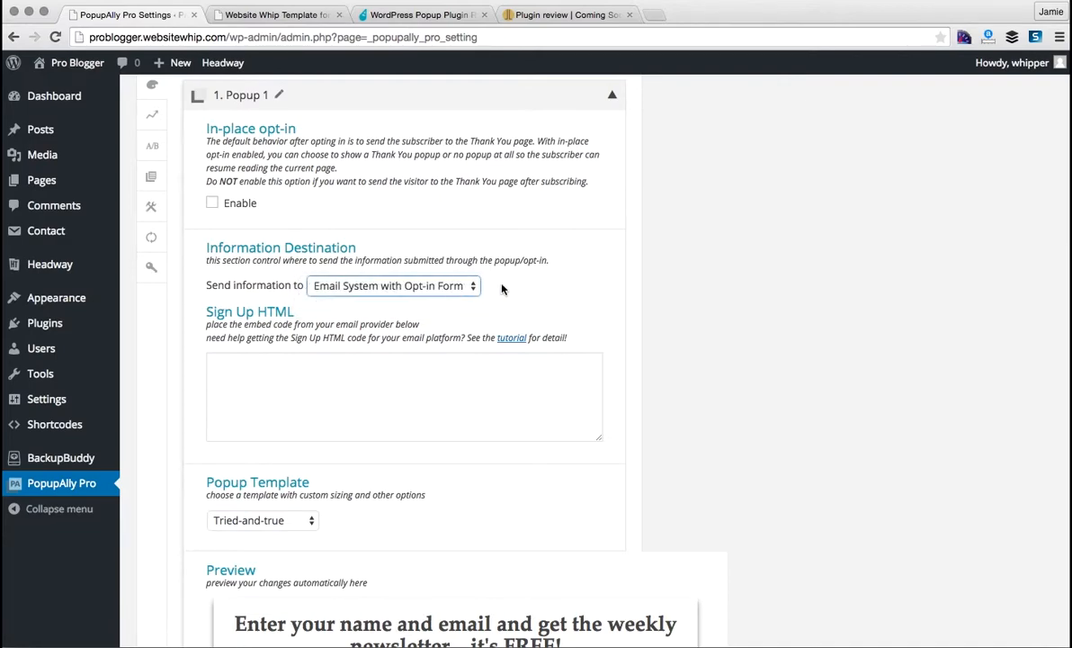
{"action": "left_click", "coordinate": [562, 293]}
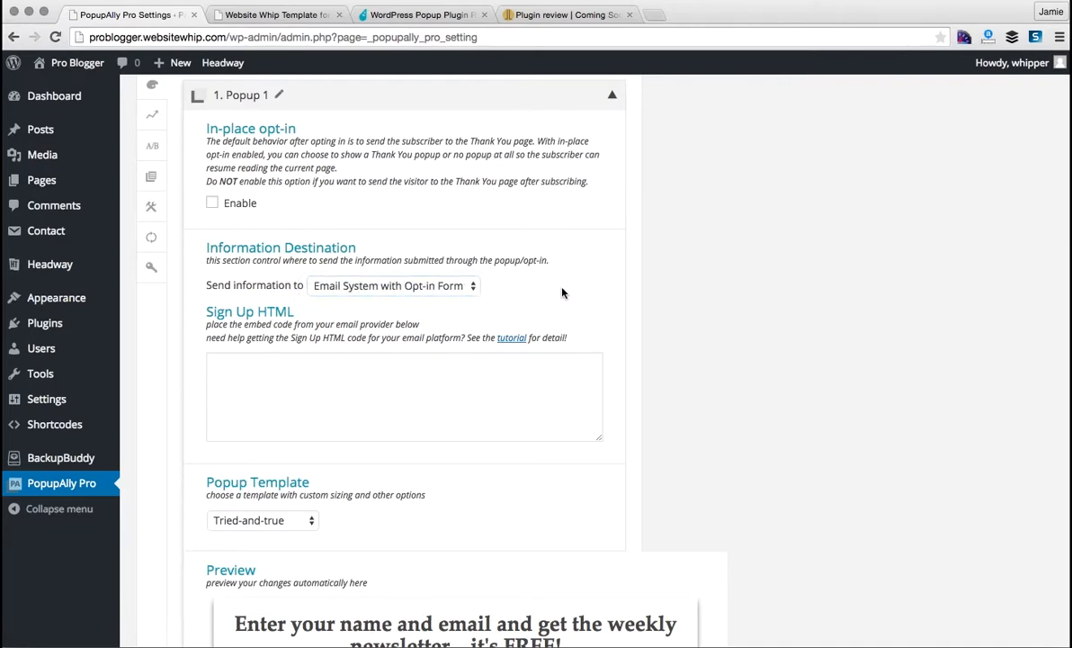
- Open mailchimp.com in a new browser tab and log in with the prefilled account credentials
{"action": "left_click", "coordinate": [350, 399]}
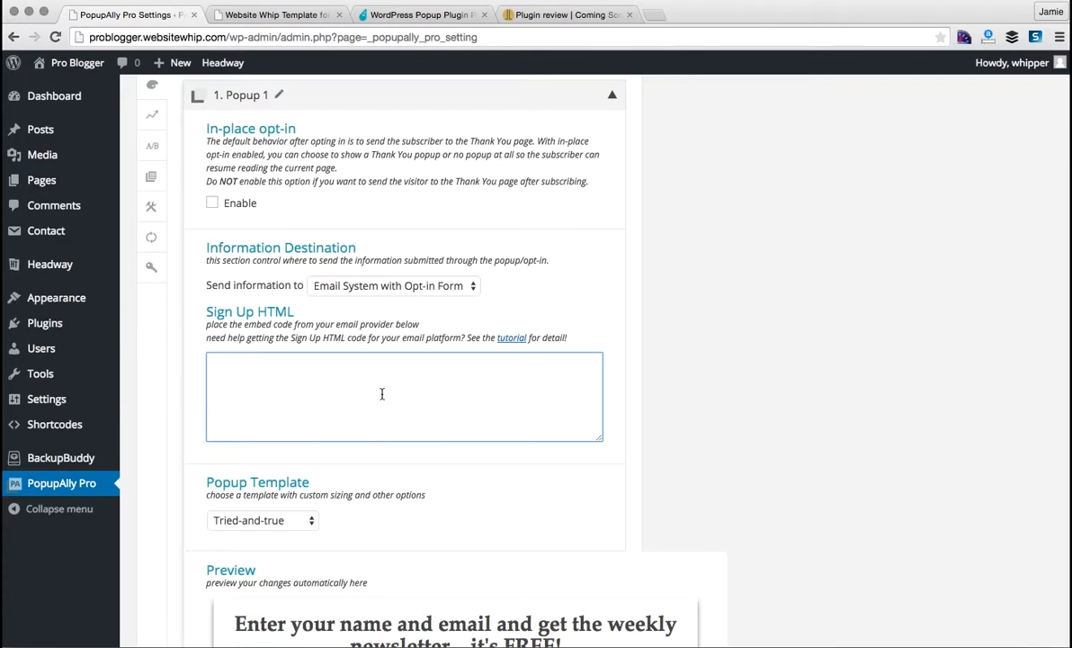
{"action": "key", "text": "ctrl+t"}
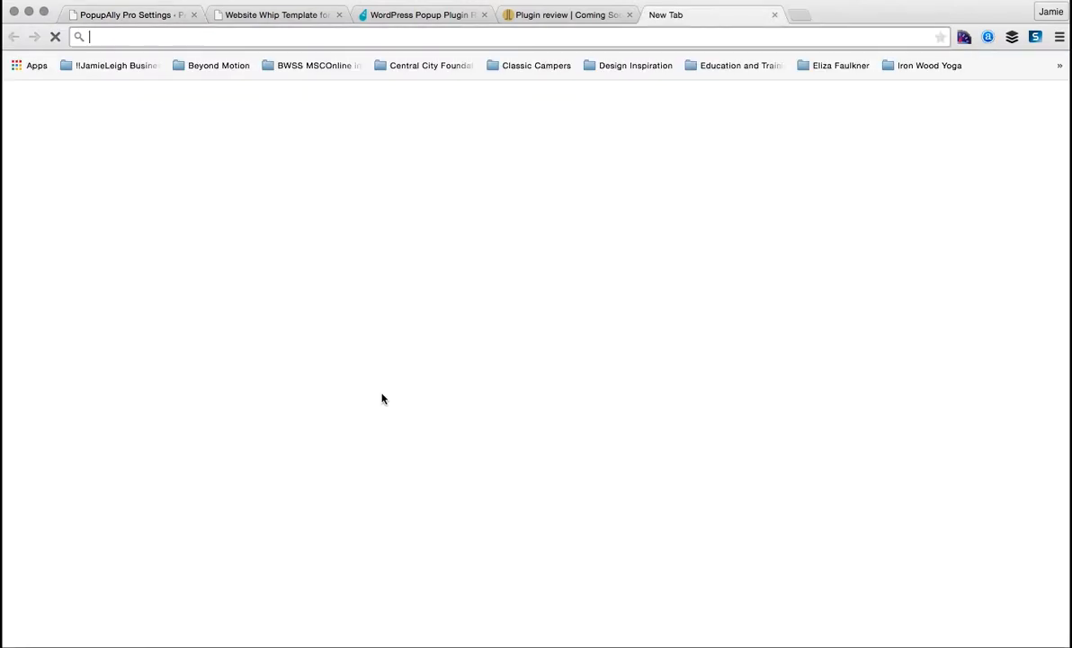
{"action": "type", "text": "mailchimp.com"}
{"action": "key", "text": "Return"}
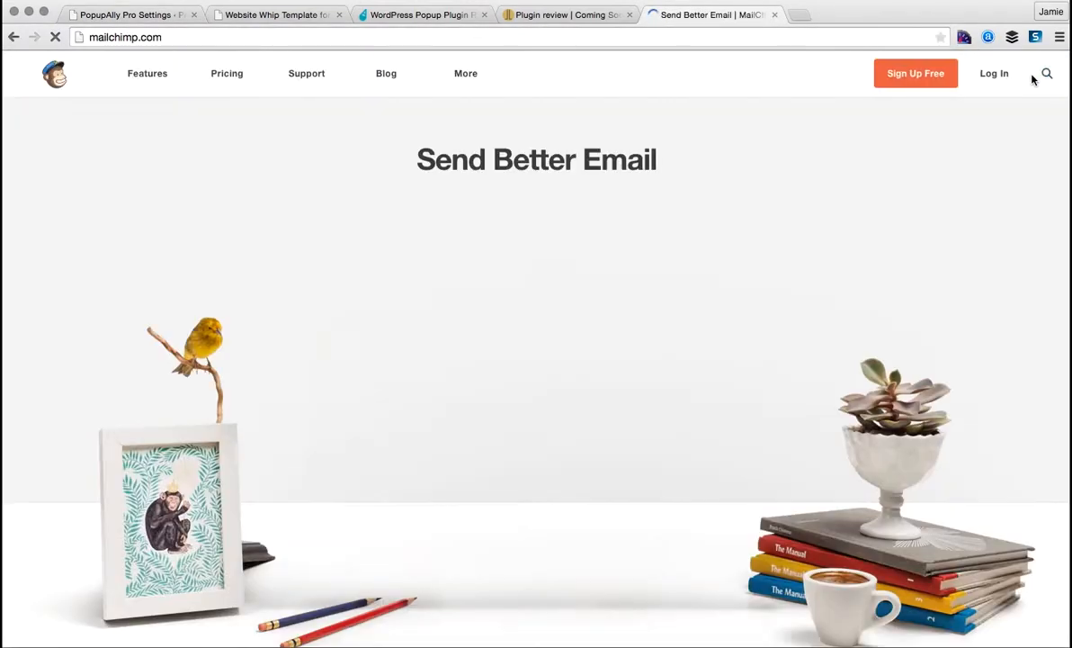
{"action": "left_click", "coordinate": [992, 76]}
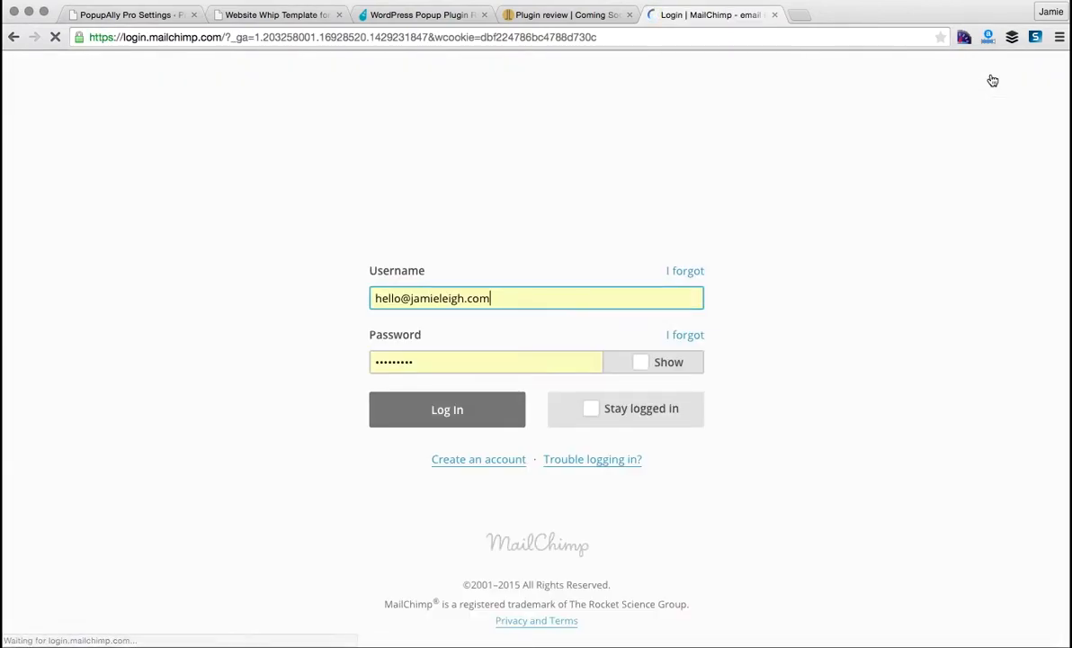
{"action": "left_click", "coordinate": [467, 417]}
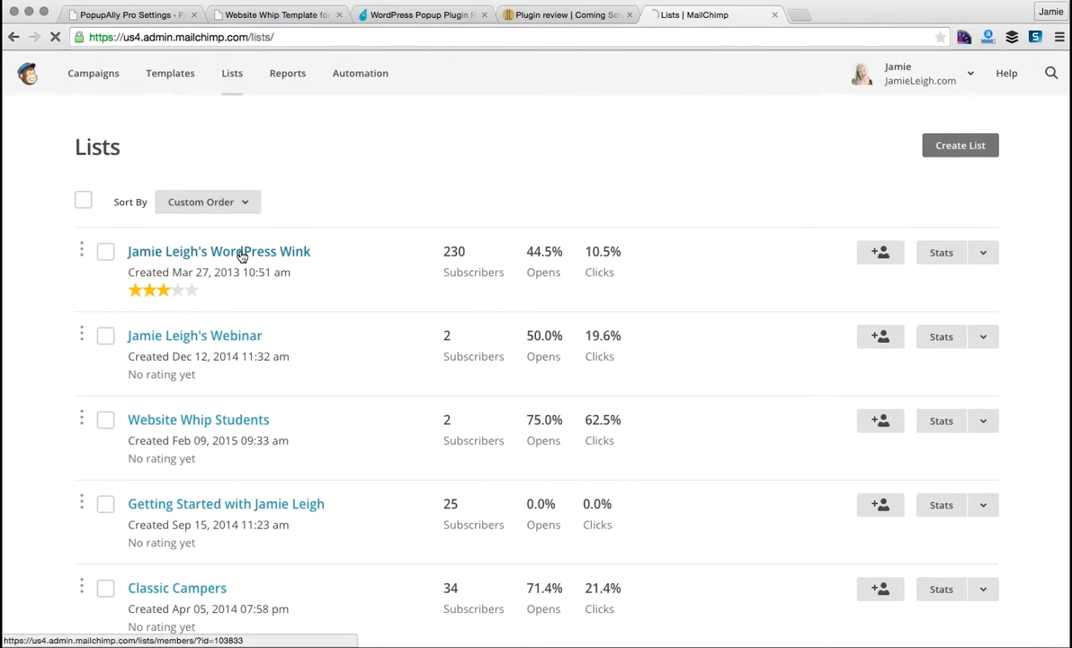
- Open the embedded signup forms of the WordPress Wink list and choose the Naked form type
{"action": "left_click", "coordinate": [242, 256]}
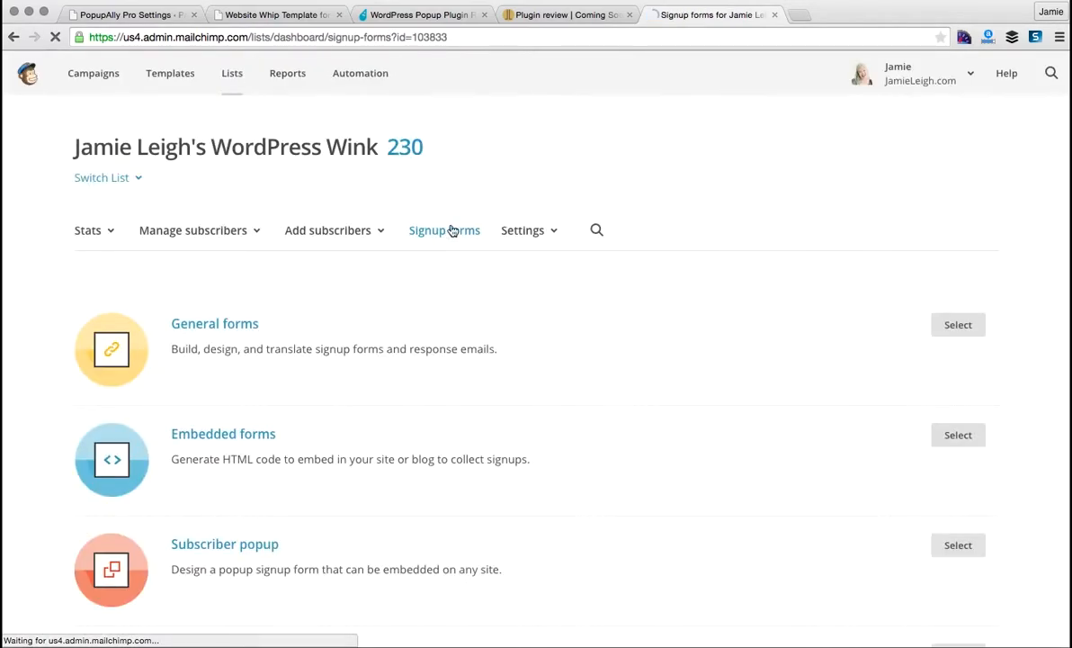
{"action": "scroll", "coordinate": [462, 270], "scroll_direction": "down", "scroll_amount": 4}
{"action": "left_click", "coordinate": [266, 243]}
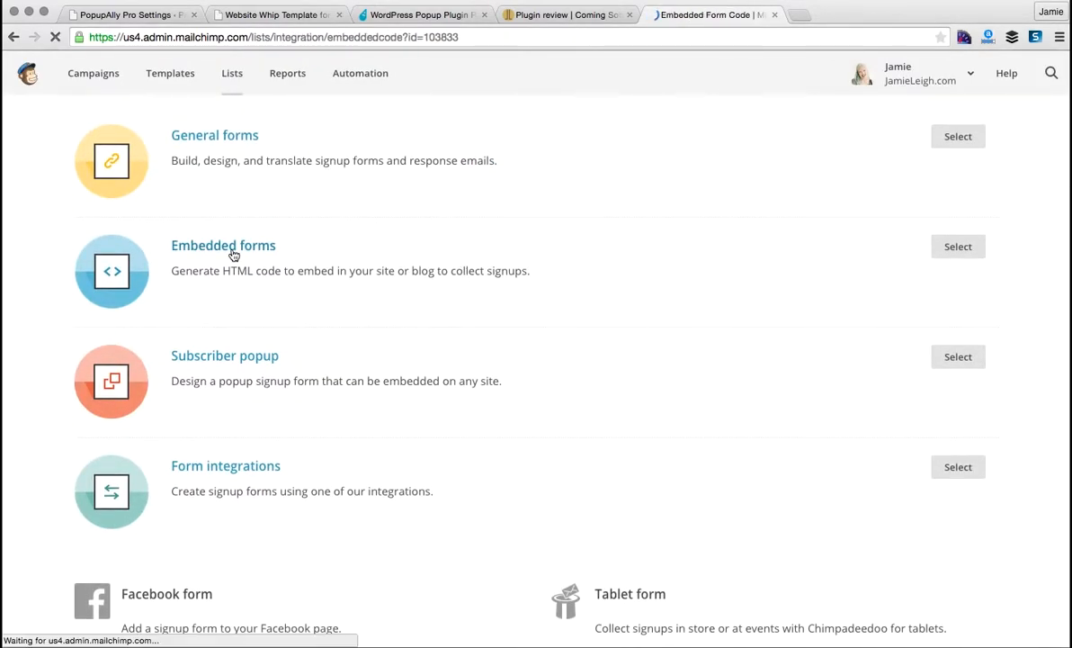
{"action": "scroll", "coordinate": [400, 319], "scroll_direction": "down", "scroll_amount": 3}
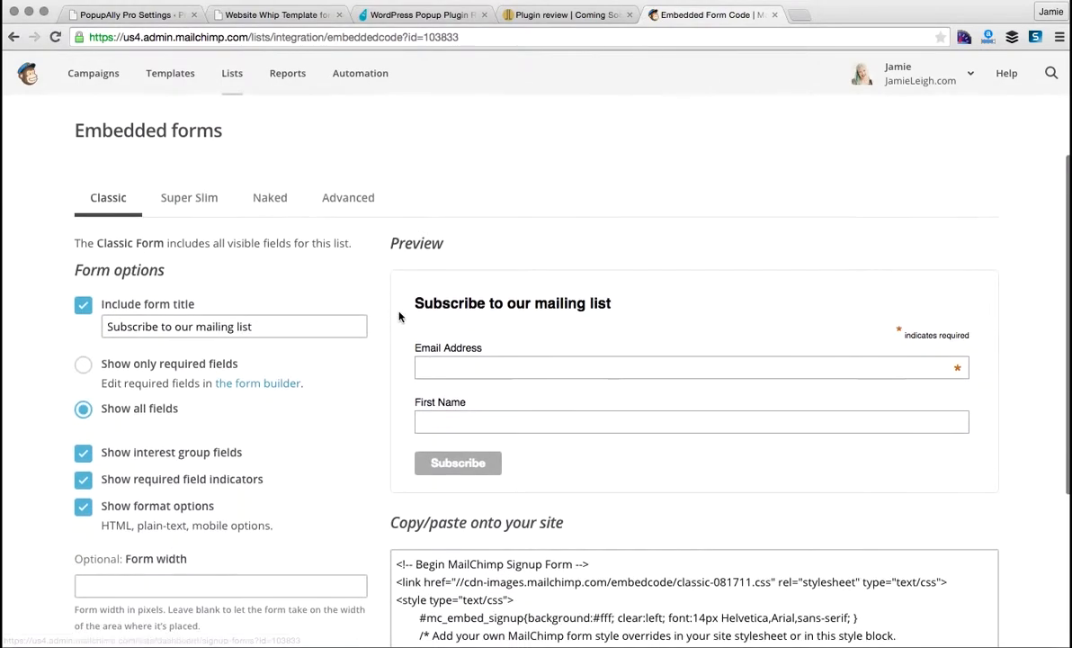
{"action": "left_click", "coordinate": [272, 199]}
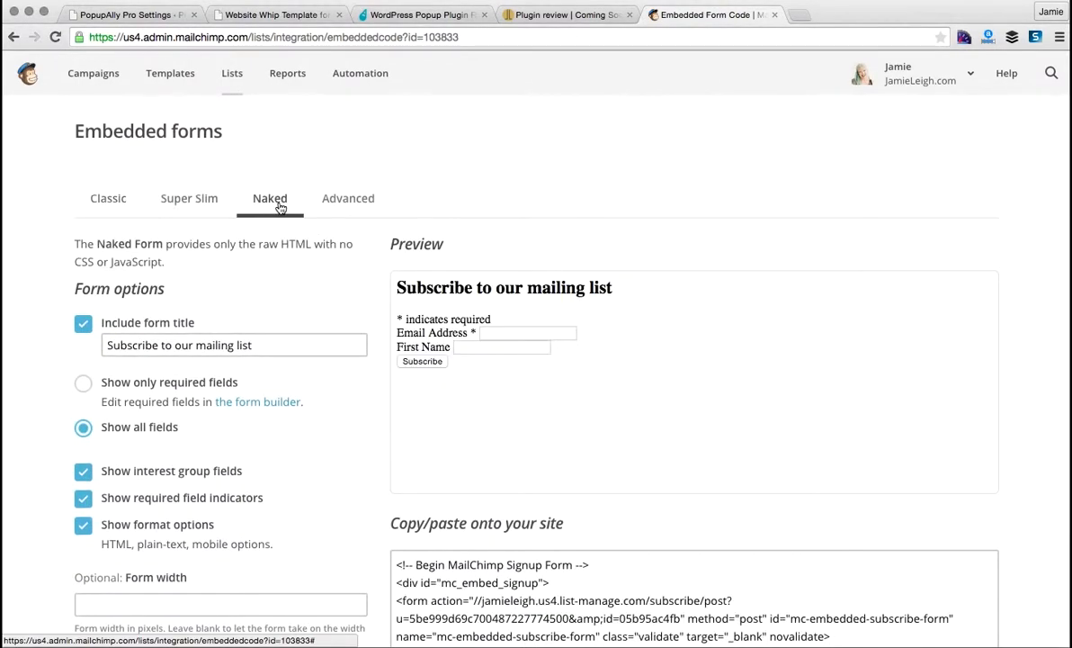
- Exclude the form title, interest group fields, required field indicators and format options from the Naked form
{"action": "scroll", "coordinate": [279, 207], "scroll_direction": "down", "scroll_amount": 2}
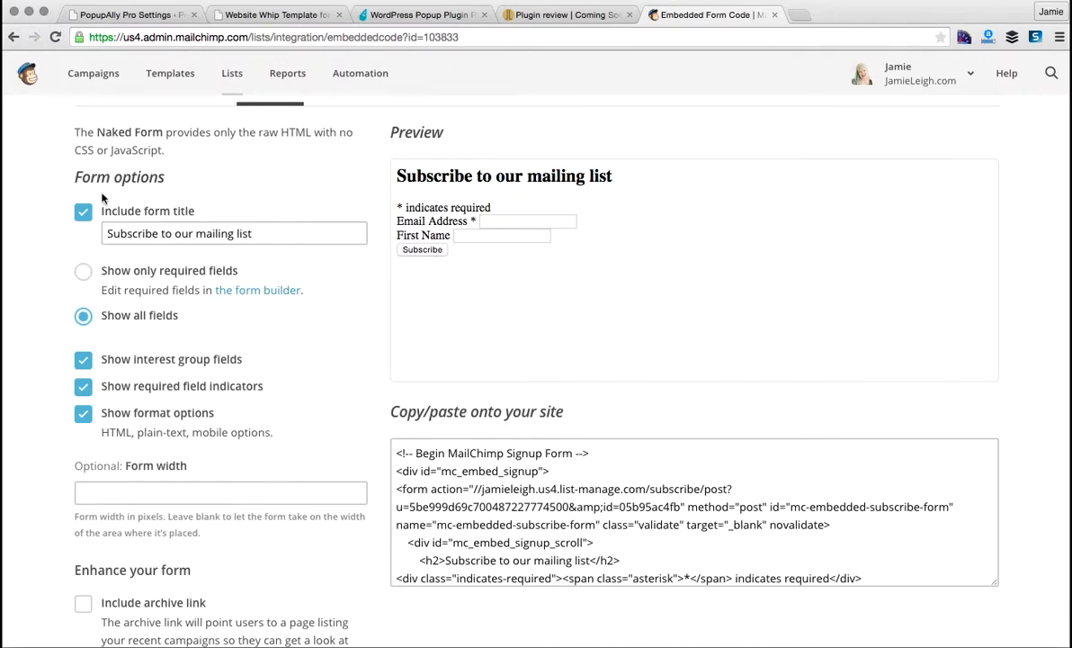
{"action": "left_click", "coordinate": [84, 213]}
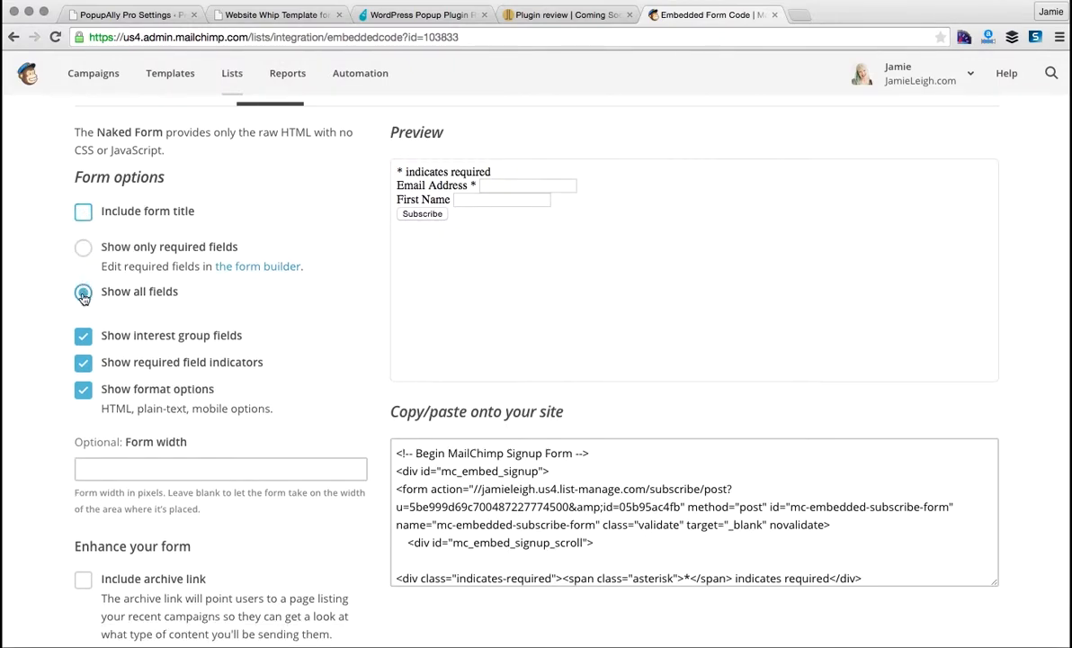
{"action": "left_click", "coordinate": [82, 336]}
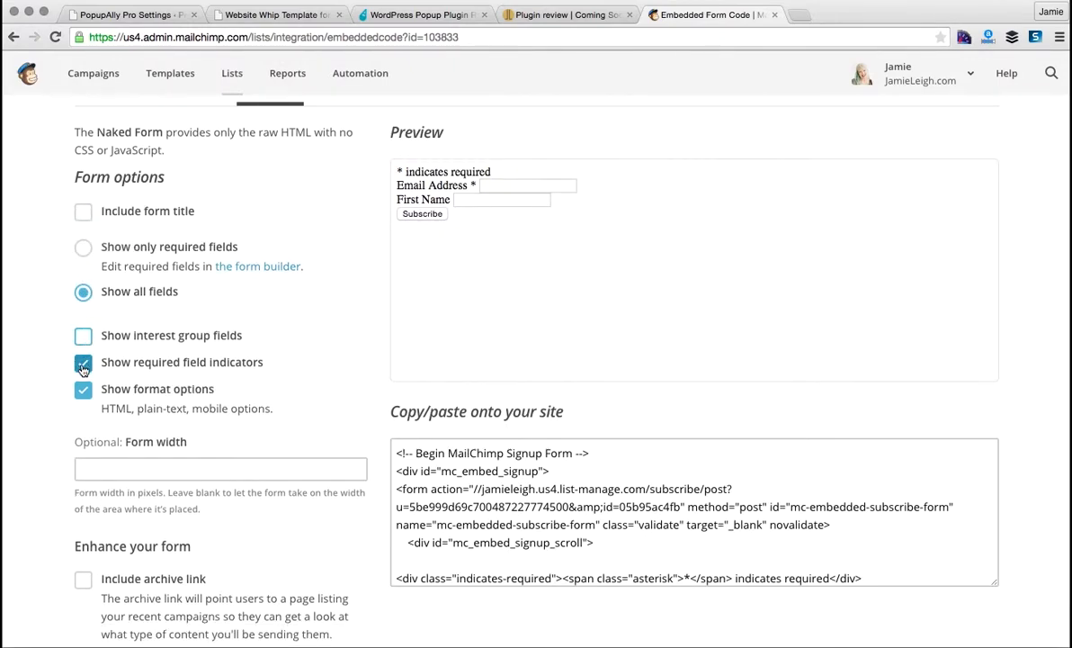
{"action": "left_click", "coordinate": [83, 363]}
{"action": "left_click", "coordinate": [83, 389]}
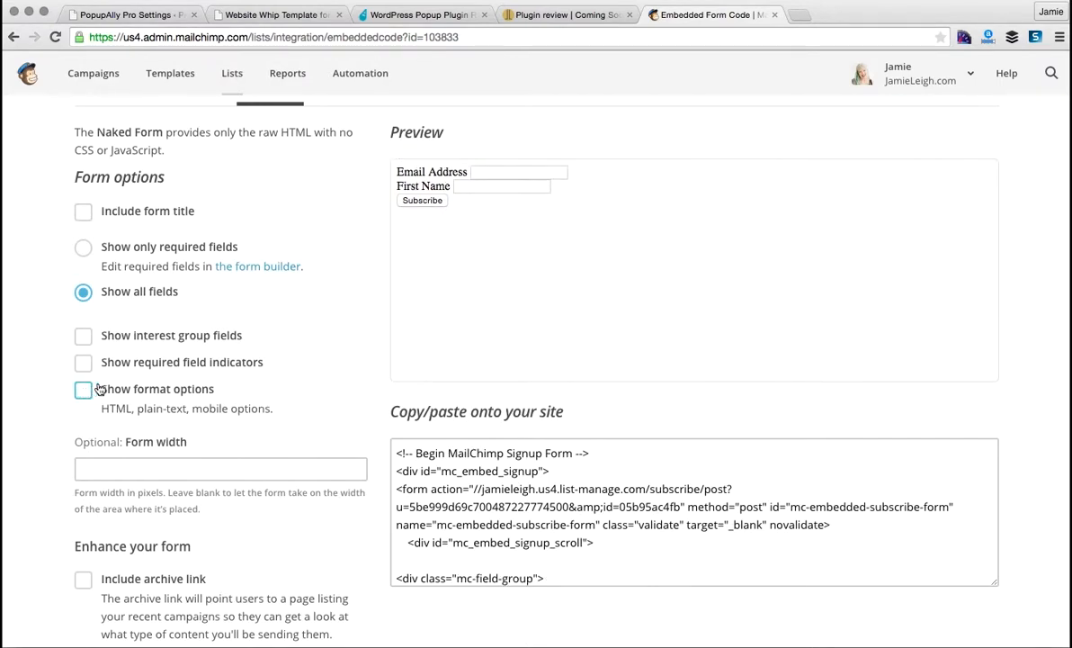
- Copy the Naked form's embed code from MailChimp and paste it into Popup 1's Sign Up HTML in PopupAlly Pro
{"action": "left_click", "coordinate": [529, 497]}
{"action": "scroll", "coordinate": [529, 498], "scroll_direction": "down", "scroll_amount": 1}
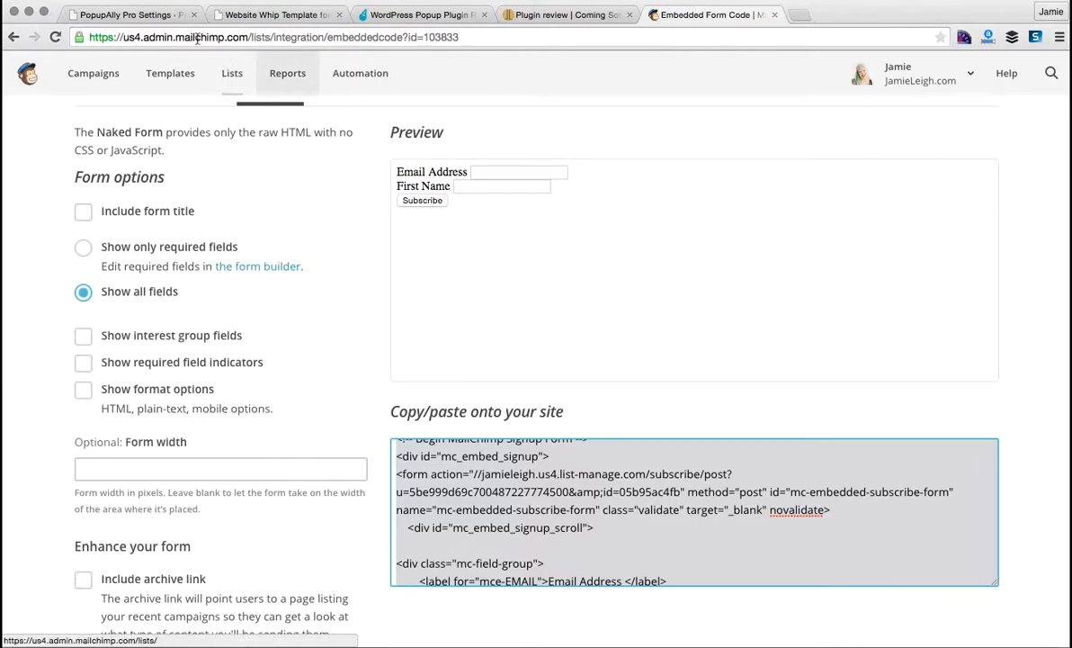
{"action": "left_click", "coordinate": [146, 20]}
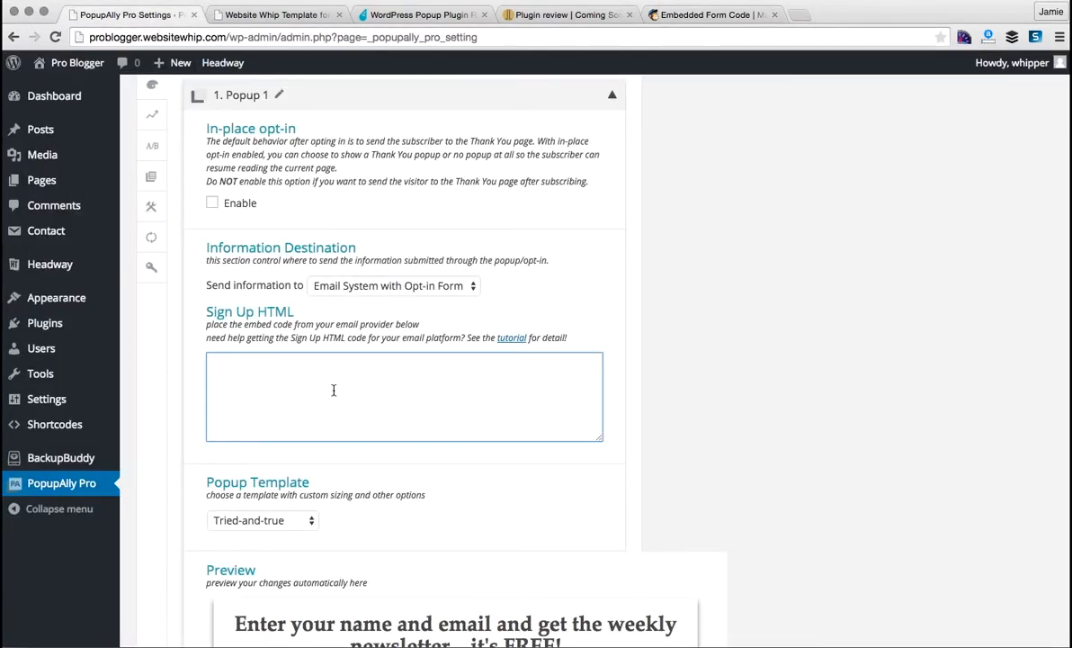
{"action": "key", "text": "super+v"}
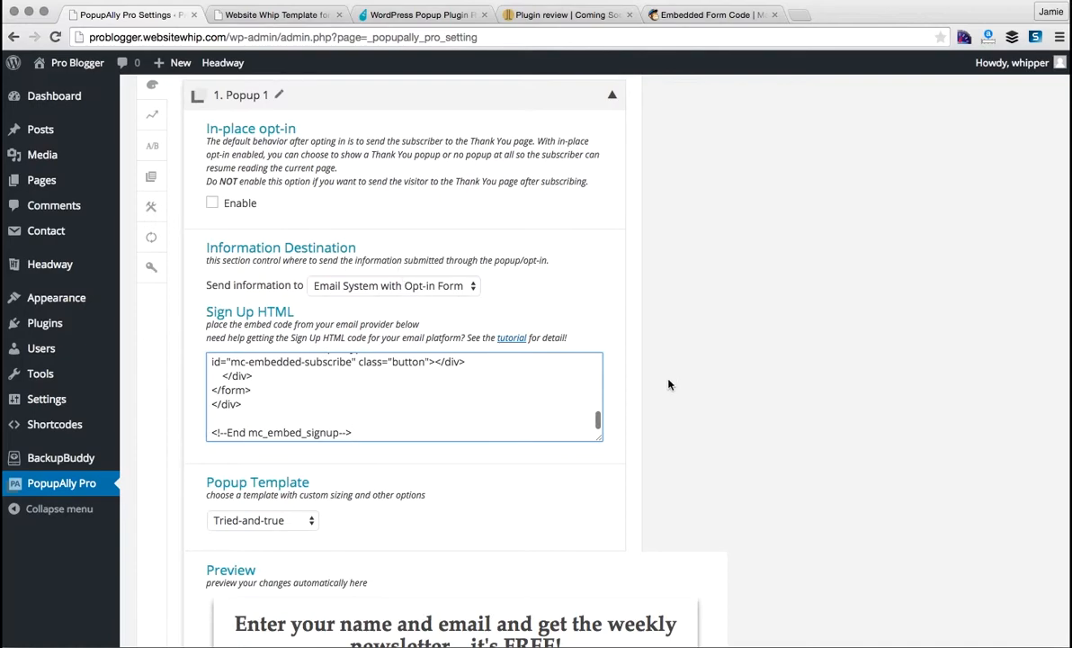
- Keep FNAME as the name form field and EMAIL as the email form field, and make both fields required
{"action": "scroll", "coordinate": [692, 399], "scroll_direction": "down", "scroll_amount": 4}
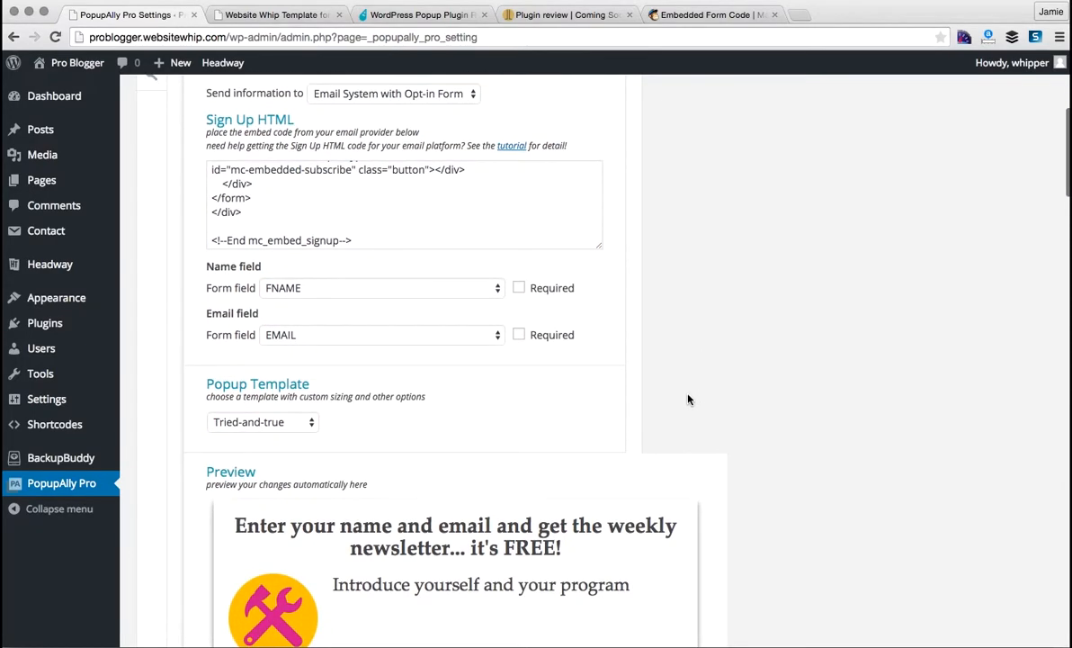
{"action": "left_click", "coordinate": [316, 289]}
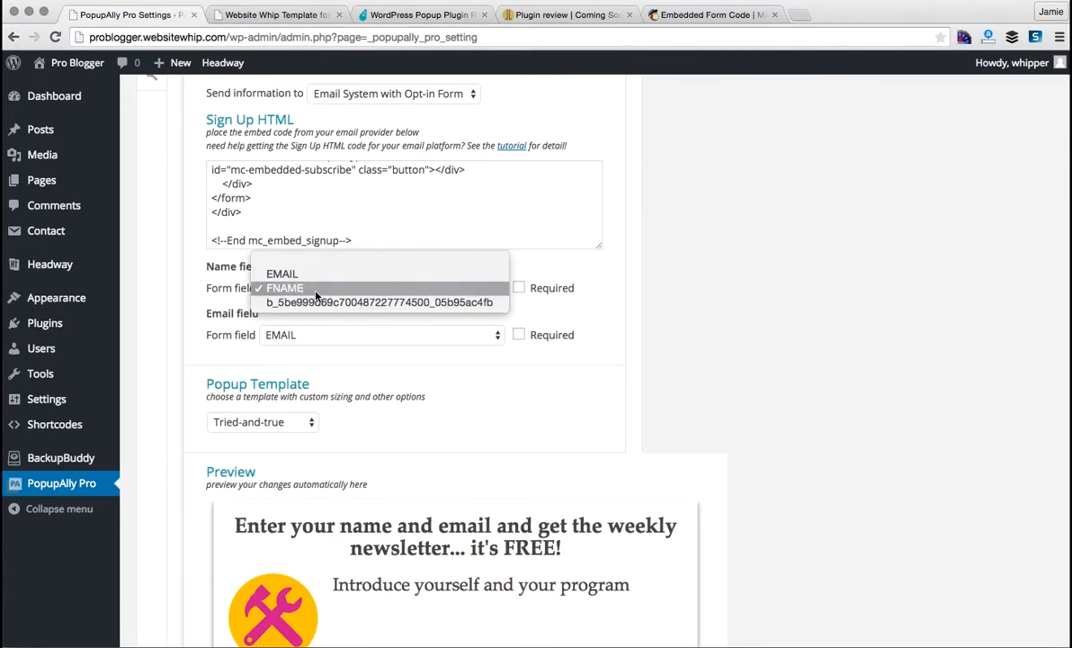
{"action": "left_click", "coordinate": [316, 290]}
{"action": "left_click", "coordinate": [316, 337]}
{"action": "left_click", "coordinate": [378, 336]}
{"action": "left_click", "coordinate": [519, 288]}
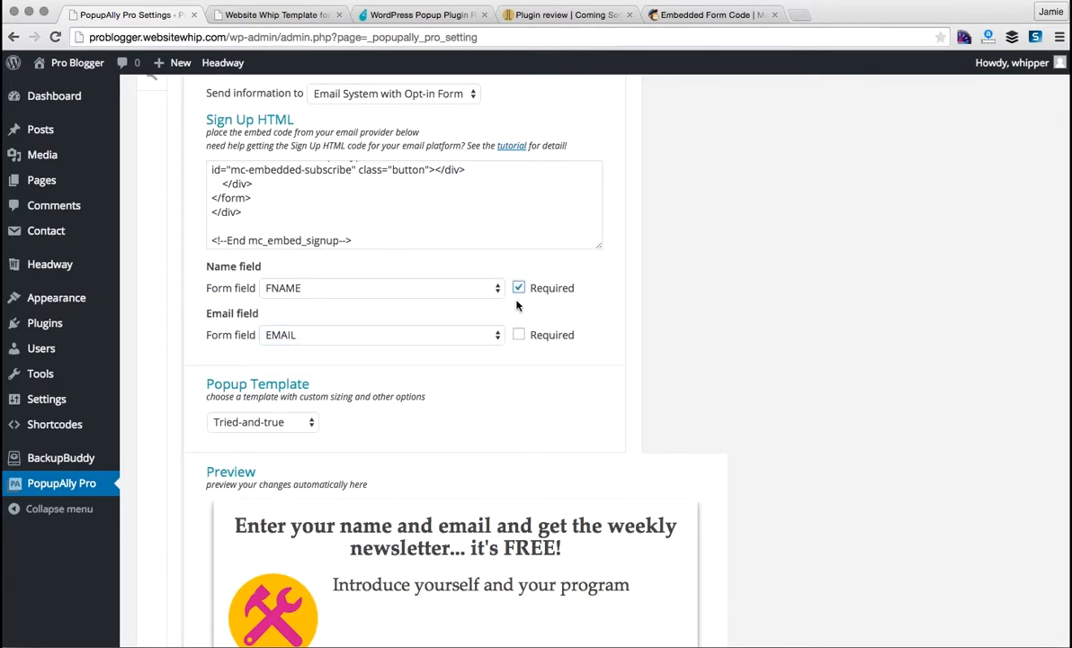
{"action": "left_click", "coordinate": [519, 336]}
- Preview the Express yourself, Full Width and Simple Choice popup templates, and return to the Tried-and-true template
{"action": "scroll", "coordinate": [632, 319], "scroll_direction": "down", "scroll_amount": 3}
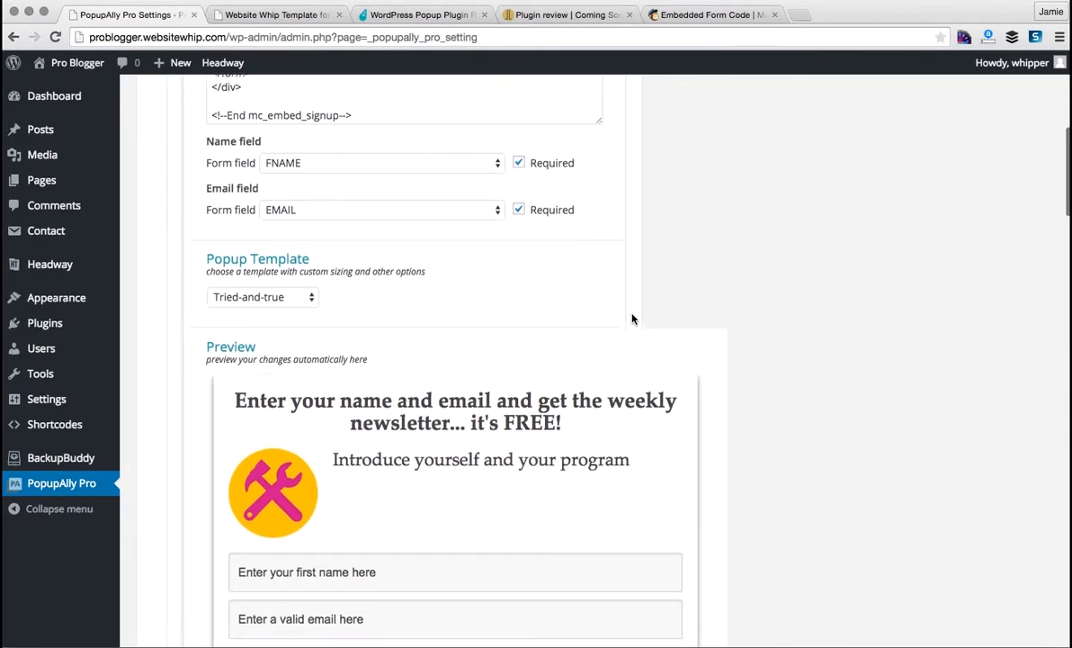
{"action": "scroll", "coordinate": [632, 318], "scroll_direction": "down", "scroll_amount": 4}
{"action": "scroll", "coordinate": [632, 319], "scroll_direction": "up", "scroll_amount": 1}
{"action": "left_click", "coordinate": [300, 136]}
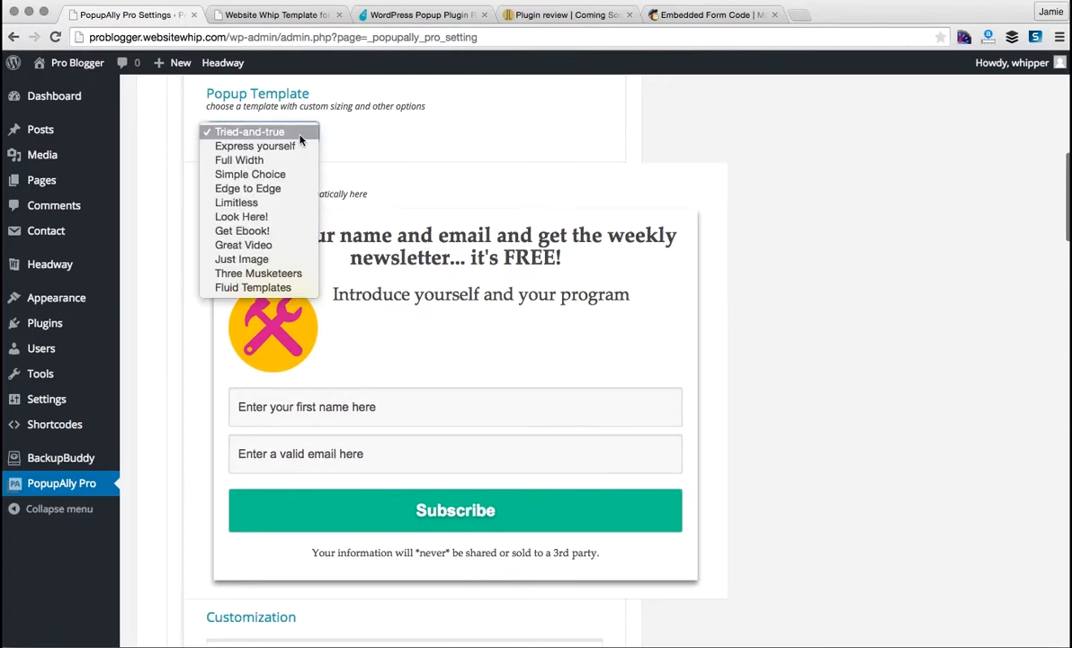
{"action": "left_click", "coordinate": [299, 147]}
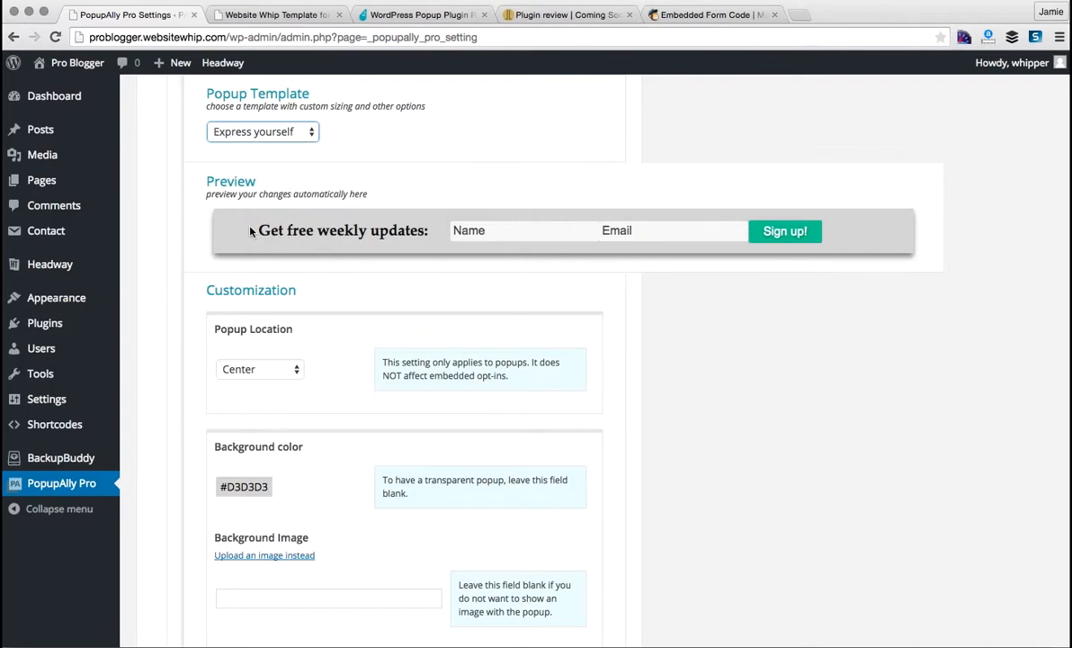
{"action": "left_click", "coordinate": [296, 135]}
{"action": "left_click", "coordinate": [293, 149]}
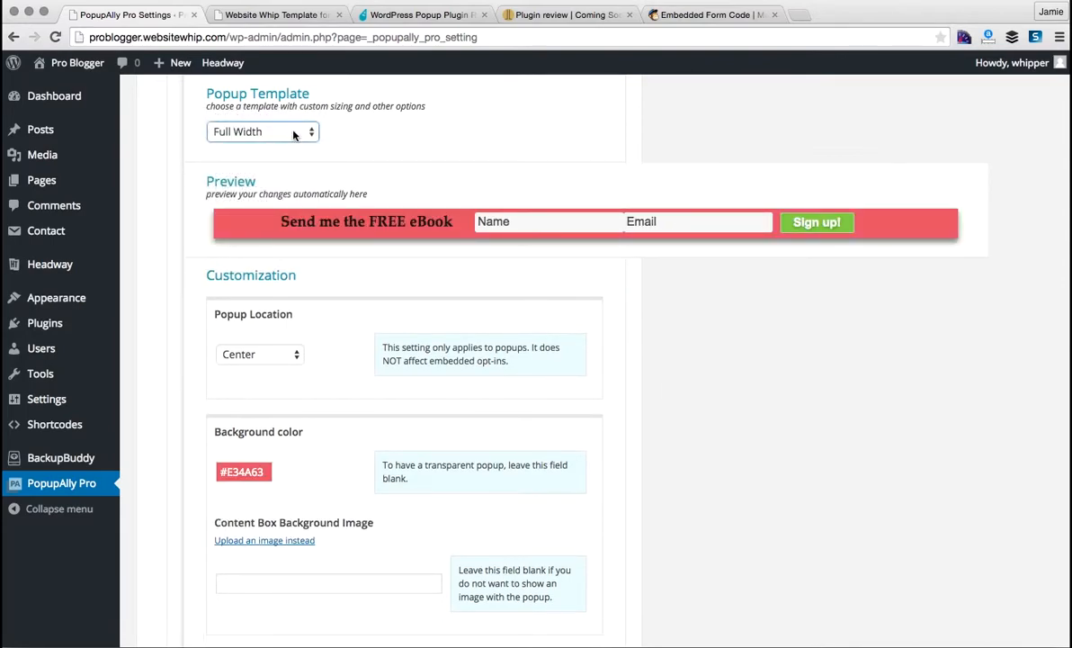
{"action": "left_click", "coordinate": [295, 133]}
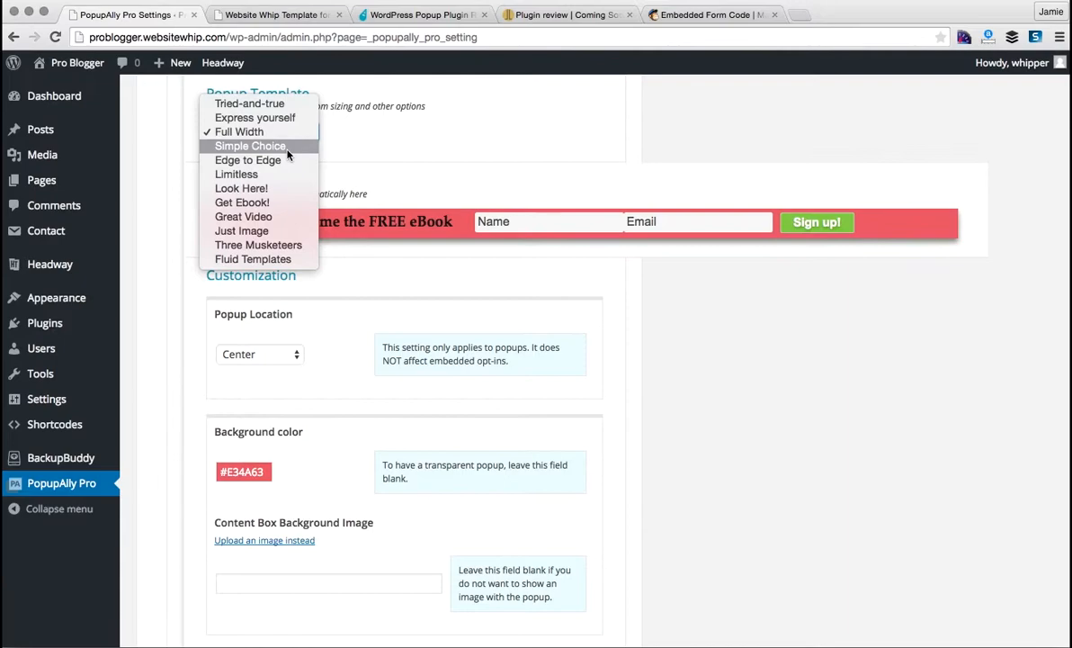
{"action": "left_click", "coordinate": [288, 151]}
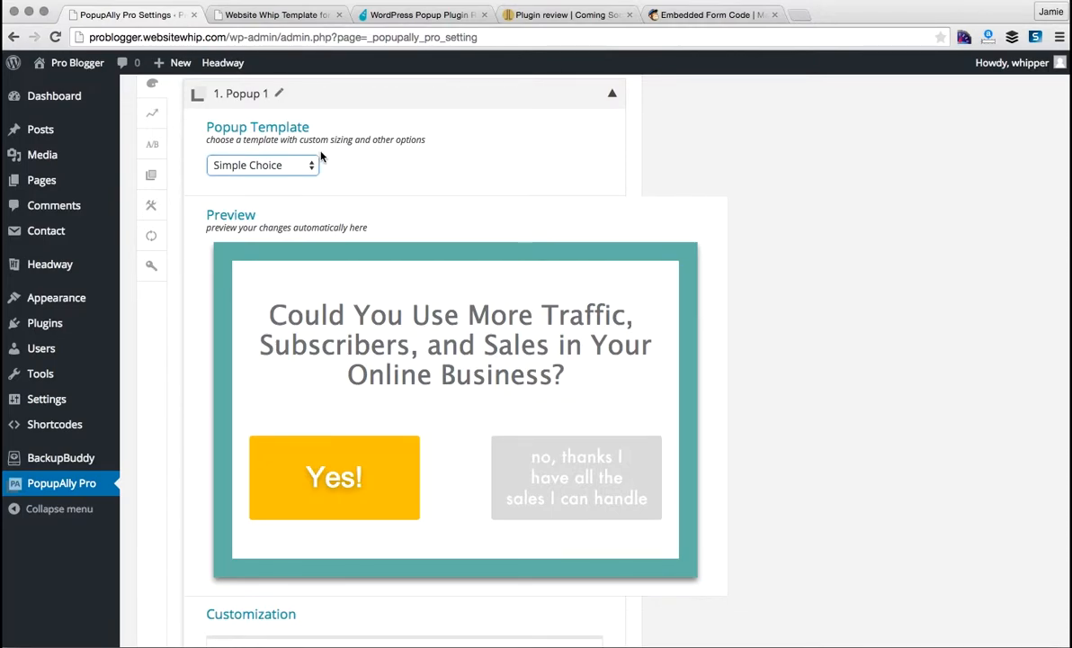
{"action": "left_click", "coordinate": [281, 166]}
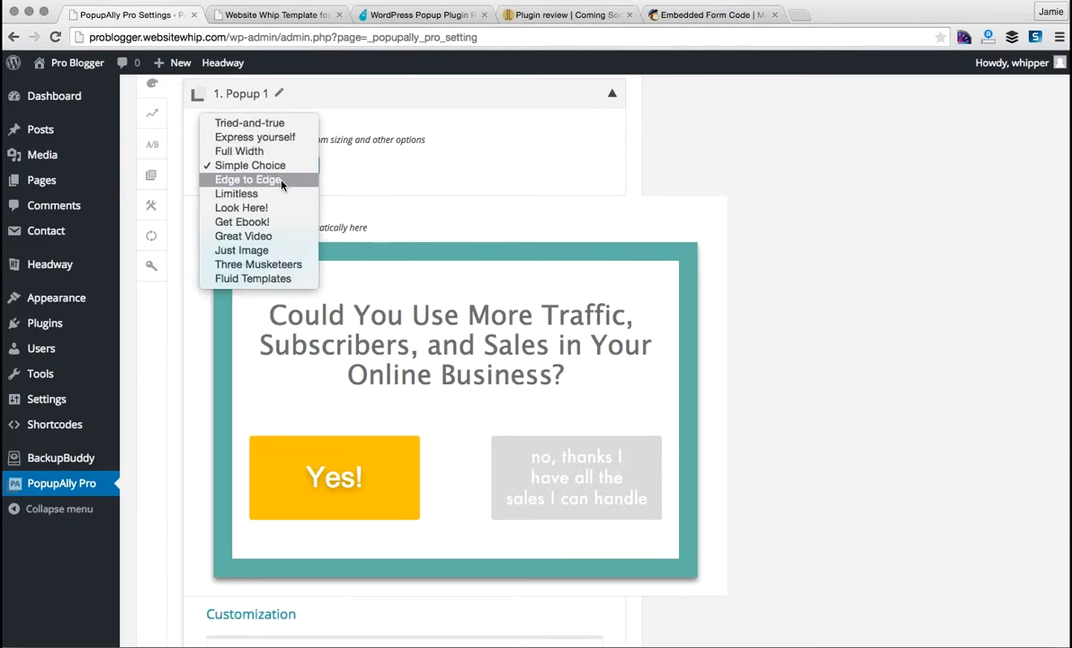
{"action": "left_click", "coordinate": [283, 179]}
{"action": "left_click", "coordinate": [283, 68]}
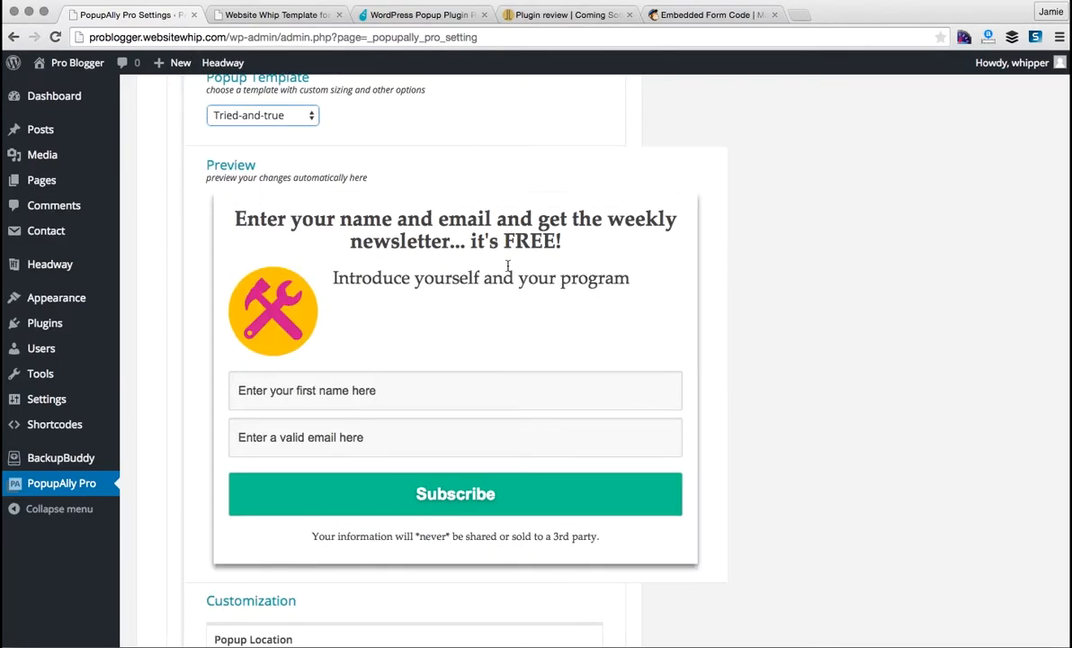
- Set the popup headline's font to "Times New Roman", Times, serif
{"action": "scroll", "coordinate": [571, 347], "scroll_direction": "down", "scroll_amount": 5}
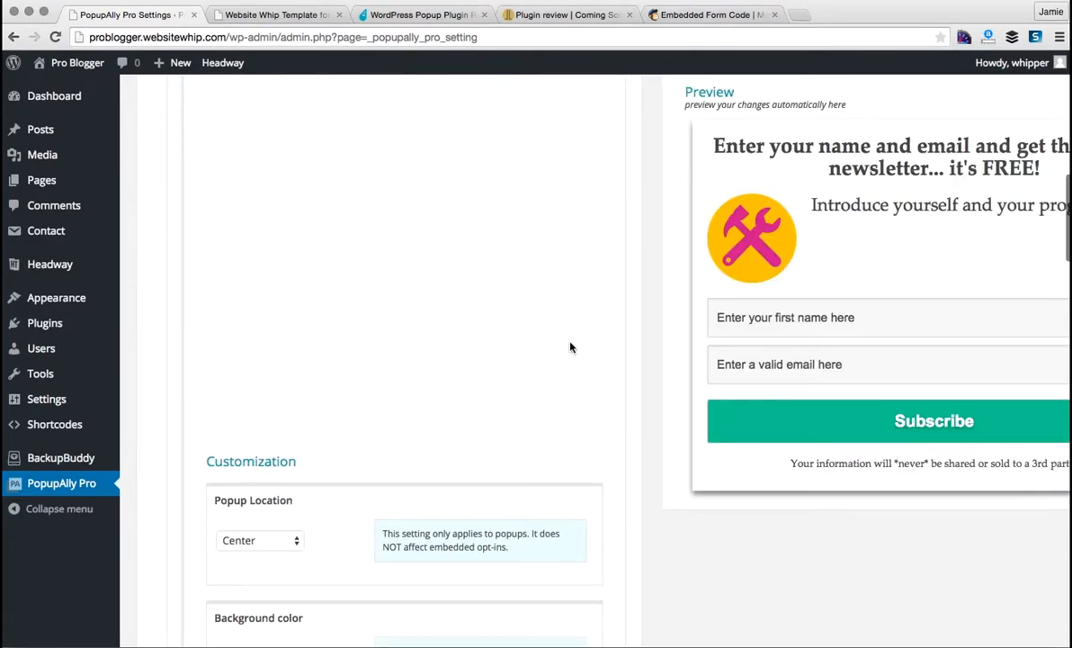
{"action": "scroll", "coordinate": [570, 348], "scroll_direction": "down", "scroll_amount": 3}
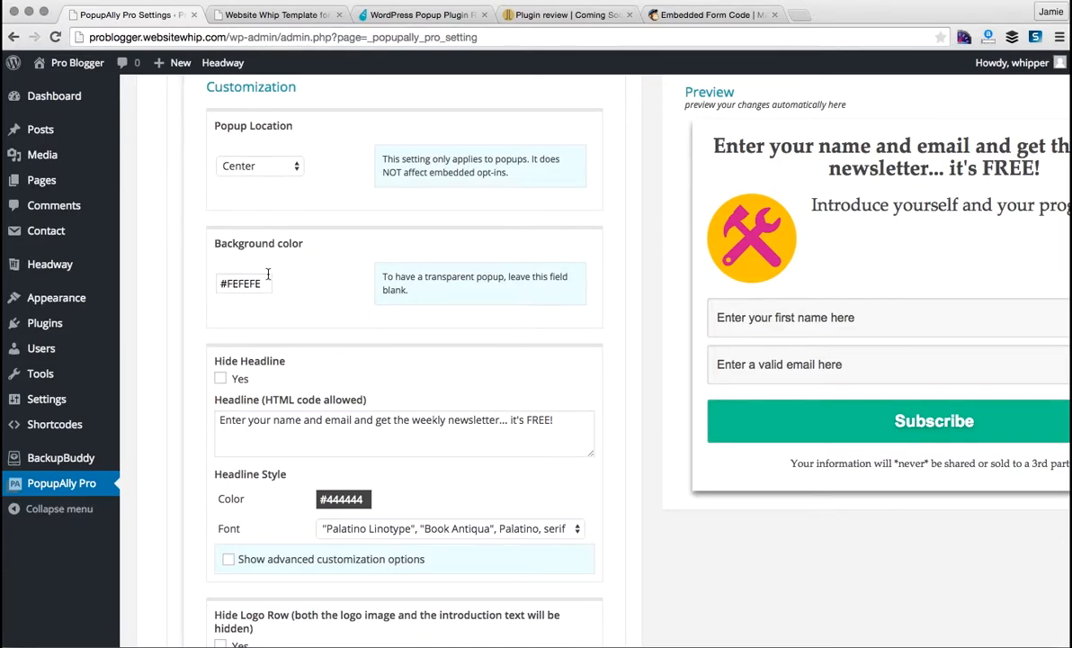
{"action": "scroll", "coordinate": [261, 282], "scroll_direction": "down", "scroll_amount": 4}
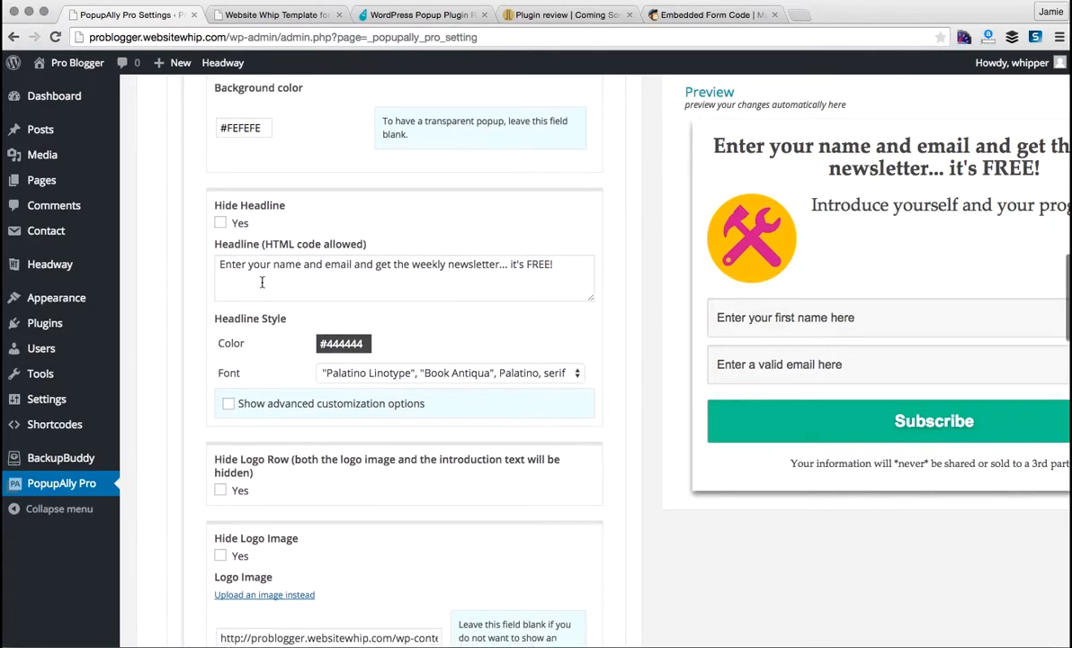
{"action": "left_click", "coordinate": [265, 260]}
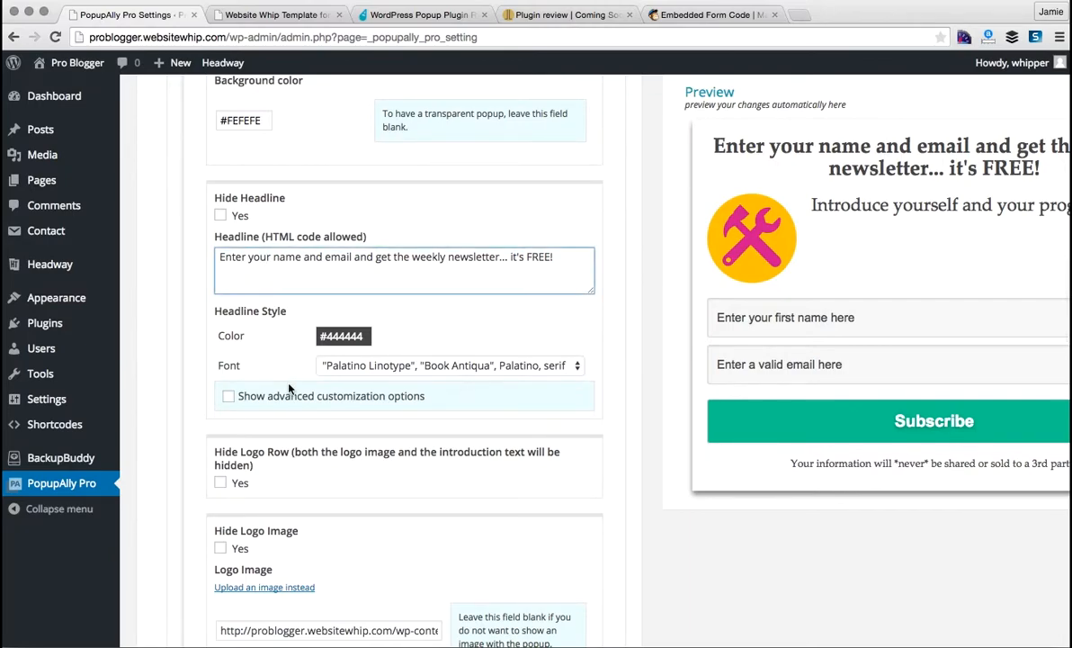
{"action": "left_click", "coordinate": [378, 365]}
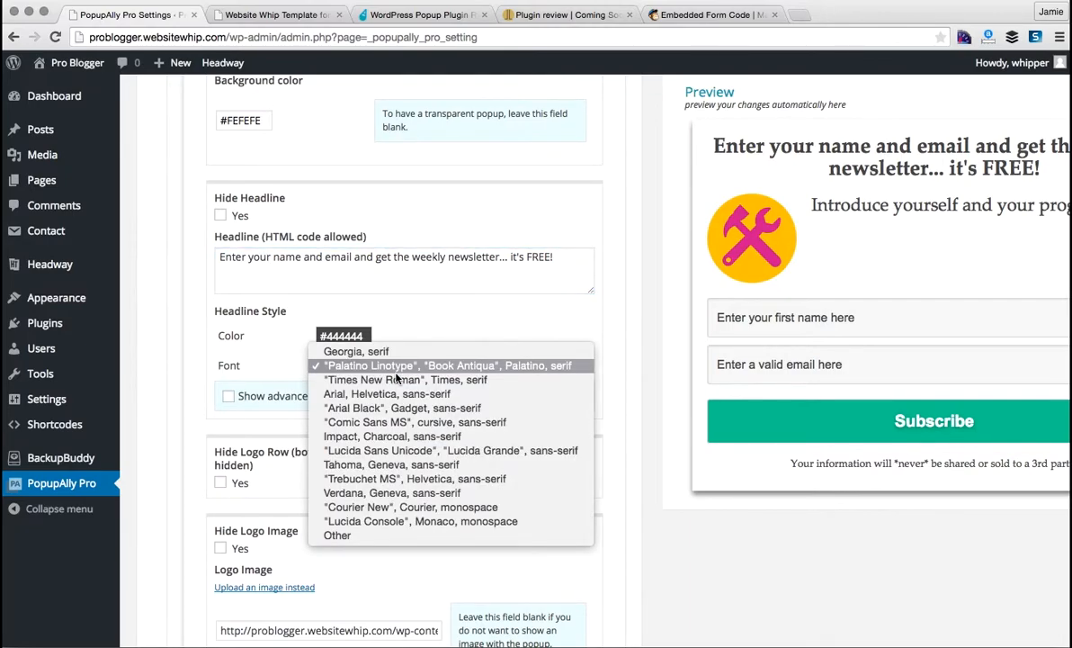
{"action": "left_click", "coordinate": [396, 380]}
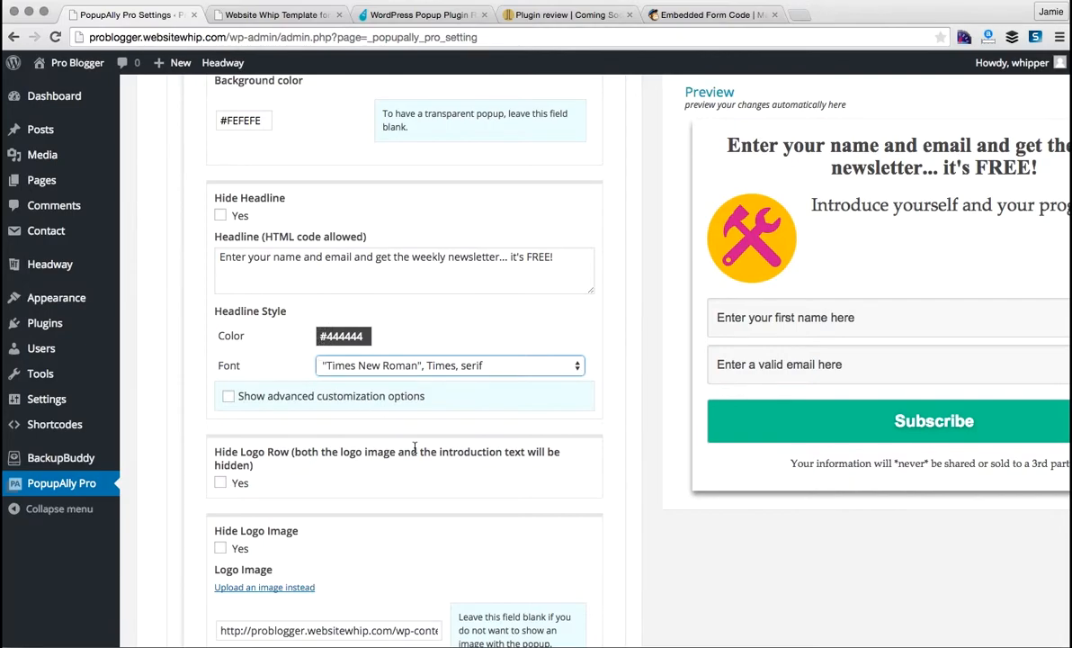
- Examine the popup's logo, introduction text and name and email placeholder customization settings
{"action": "scroll", "coordinate": [409, 441], "scroll_direction": "down", "scroll_amount": 3}
{"action": "scroll", "coordinate": [415, 452], "scroll_direction": "down", "scroll_amount": 6}
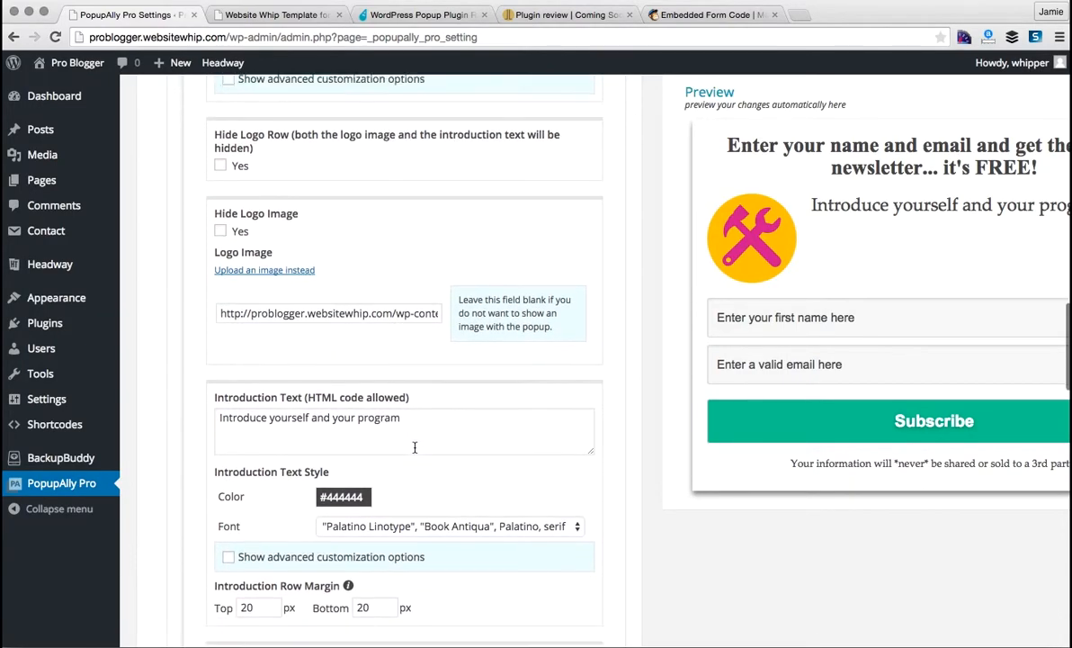
{"action": "left_click", "coordinate": [424, 363]}
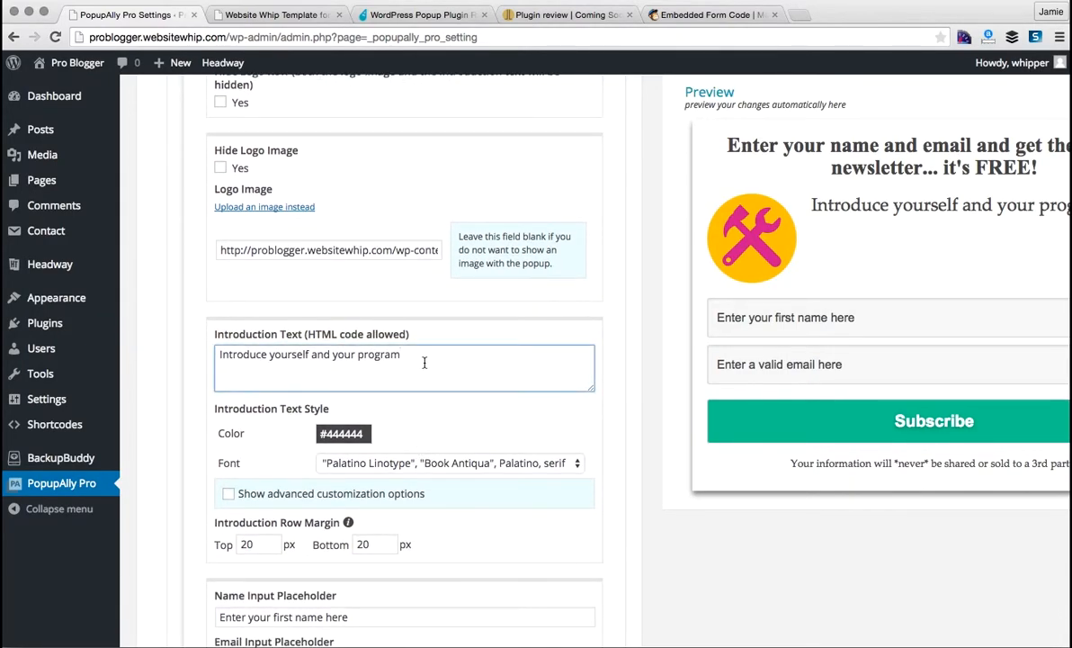
{"action": "left_click_drag", "start_coordinate": [205, 363], "coordinate": [199, 361]}
{"action": "left_click", "coordinate": [383, 365]}
{"action": "scroll", "coordinate": [384, 369], "scroll_direction": "down", "scroll_amount": 5}
{"action": "scroll", "coordinate": [382, 369], "scroll_direction": "down", "scroll_amount": 5}
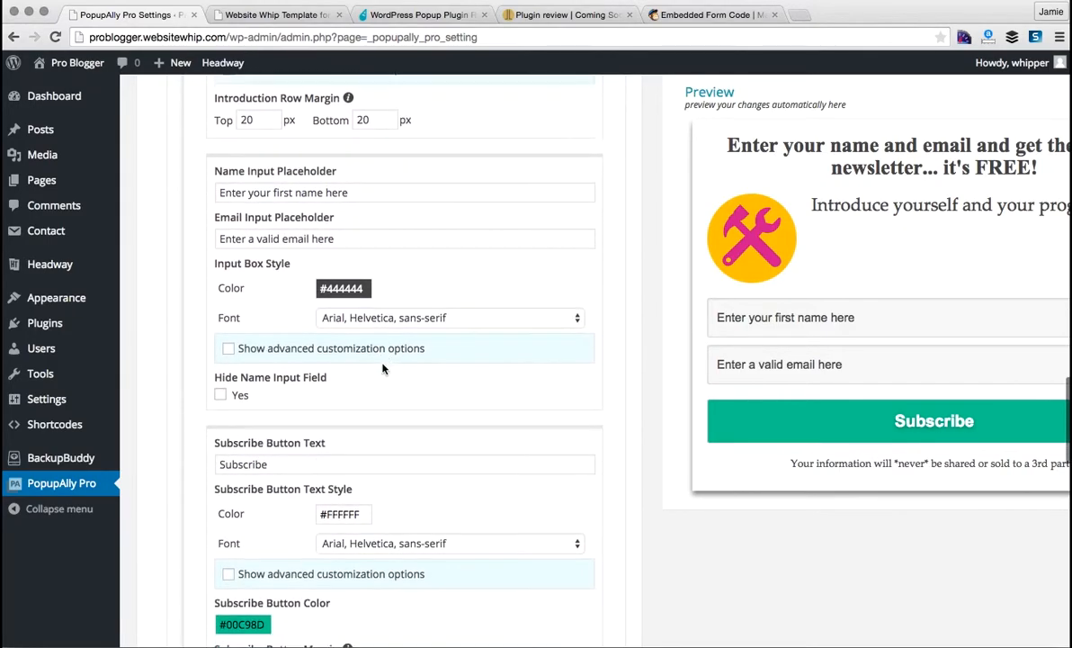
{"action": "left_click", "coordinate": [356, 214]}
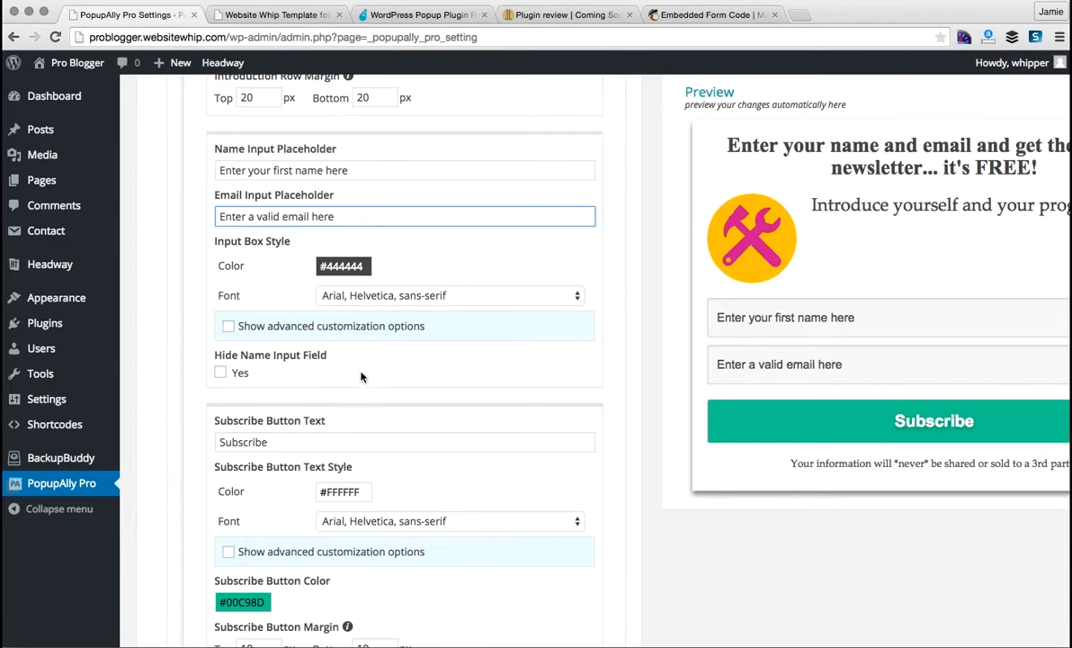
- Change the subscribe button text to "I want the cool freebie!"
{"action": "scroll", "coordinate": [361, 377], "scroll_direction": "down", "scroll_amount": 5}
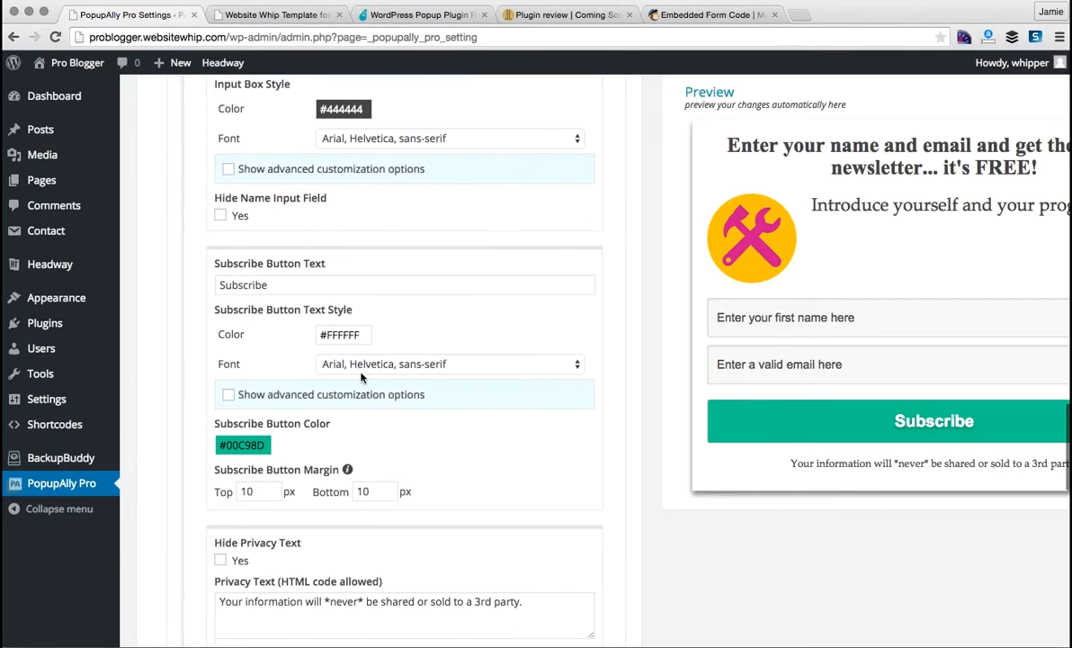
{"action": "scroll", "coordinate": [364, 378], "scroll_direction": "up", "scroll_amount": 1}
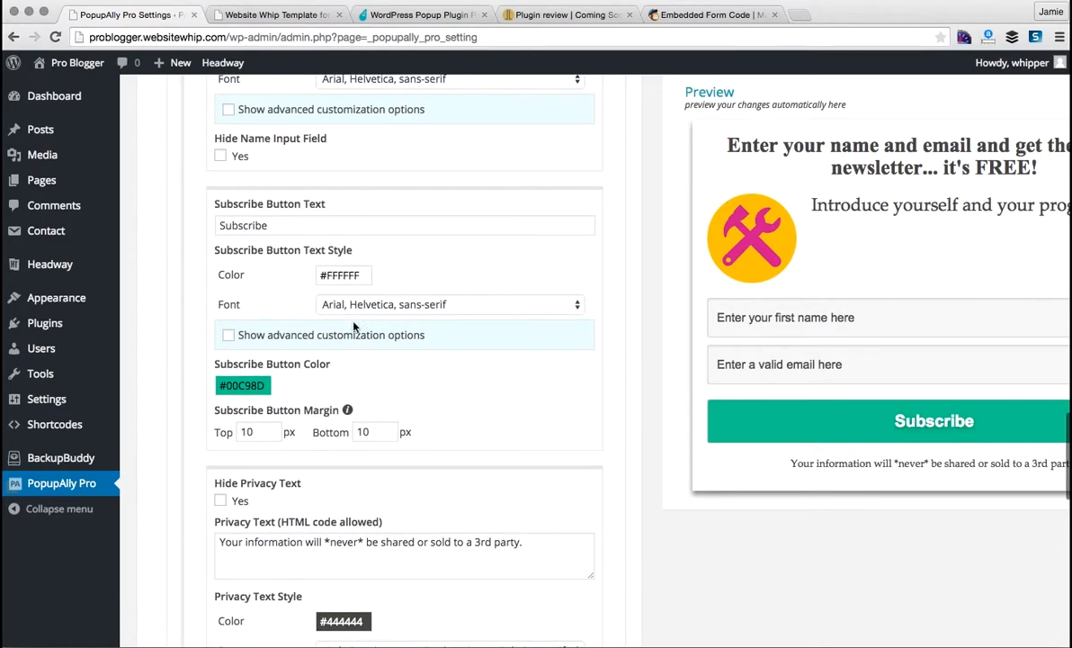
{"action": "left_click", "coordinate": [239, 224]}
{"action": "double_click", "coordinate": [238, 225]}
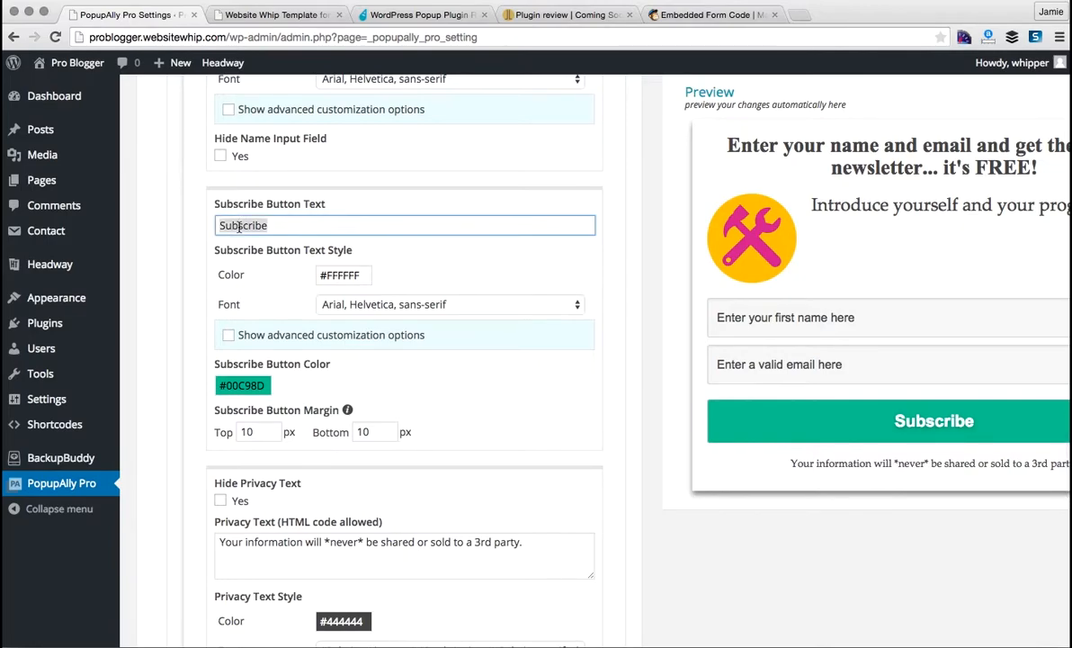
{"action": "type", "text": "I"}
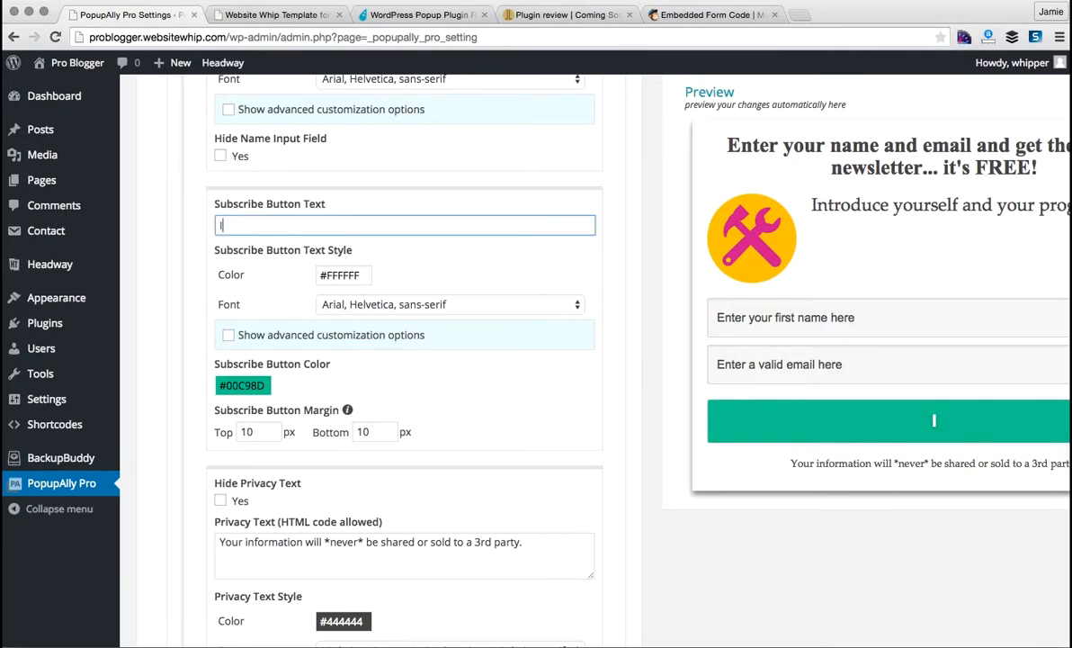
{"action": "type", "text": " want the"}
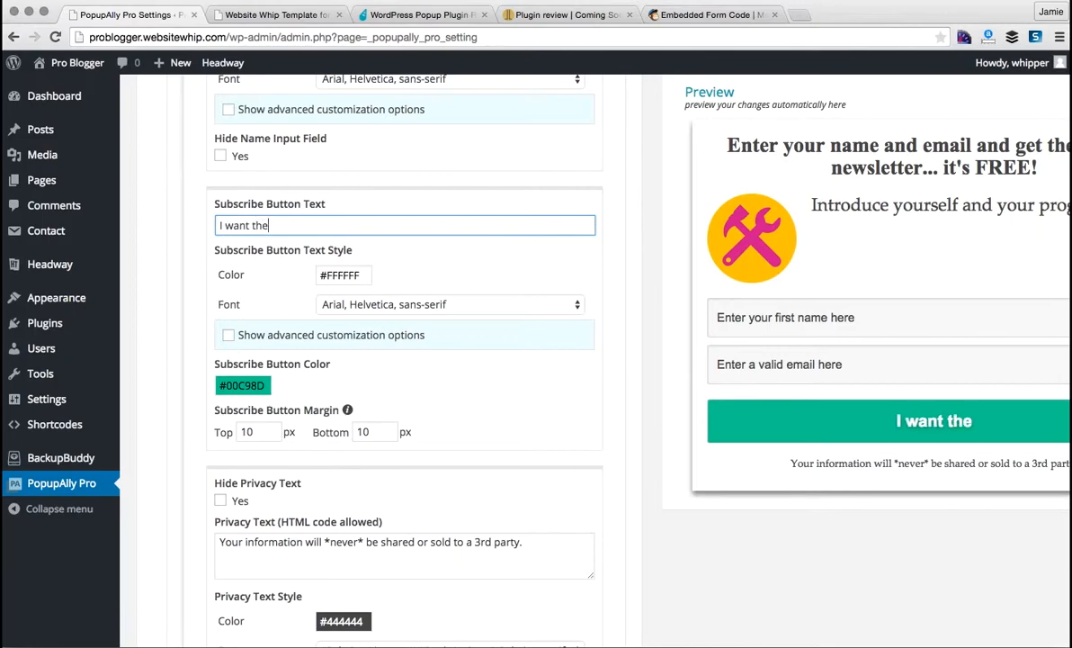
{"action": "type", "text": " cool "}
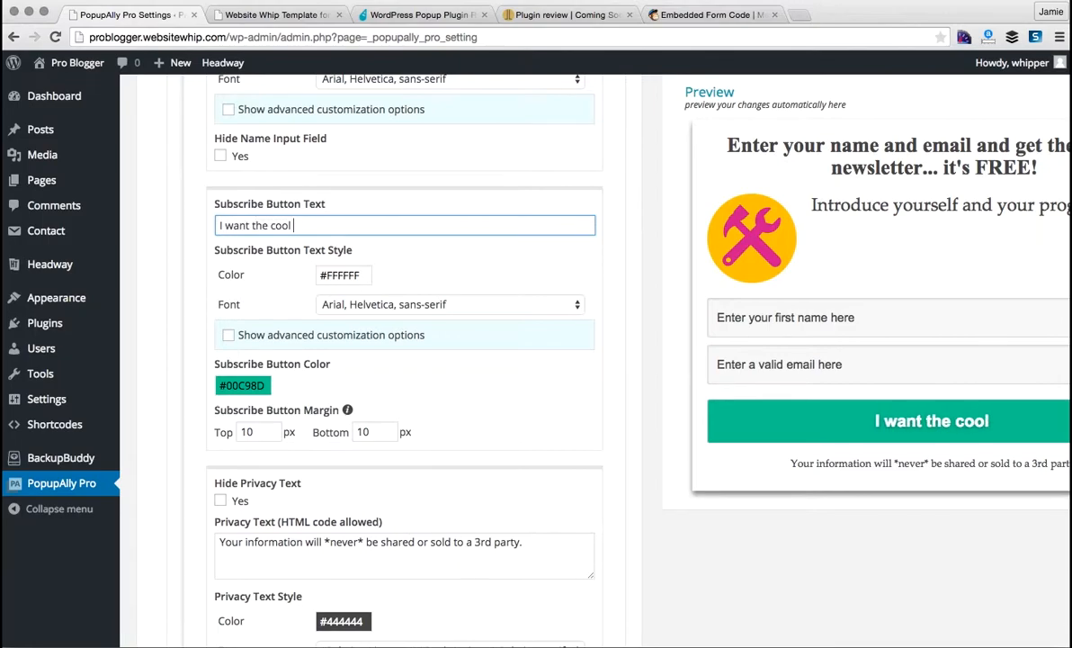
{"action": "type", "text": "freebie!"}
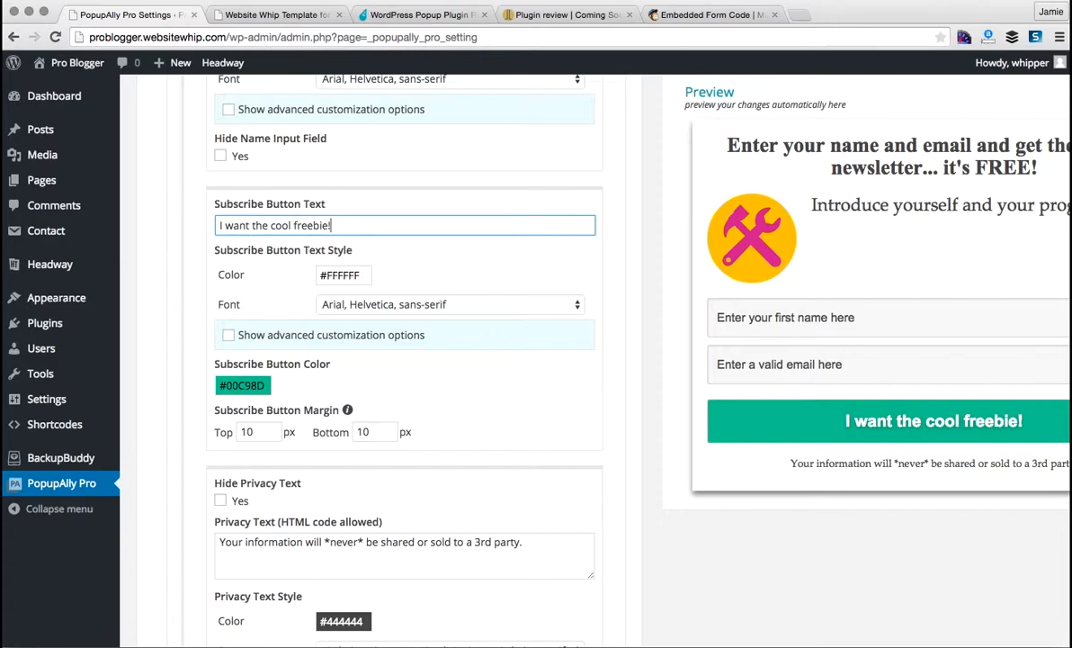
- Hide the popup's privacy text and turn off its background overlay
{"action": "scroll", "coordinate": [443, 399], "scroll_direction": "down", "scroll_amount": 5}
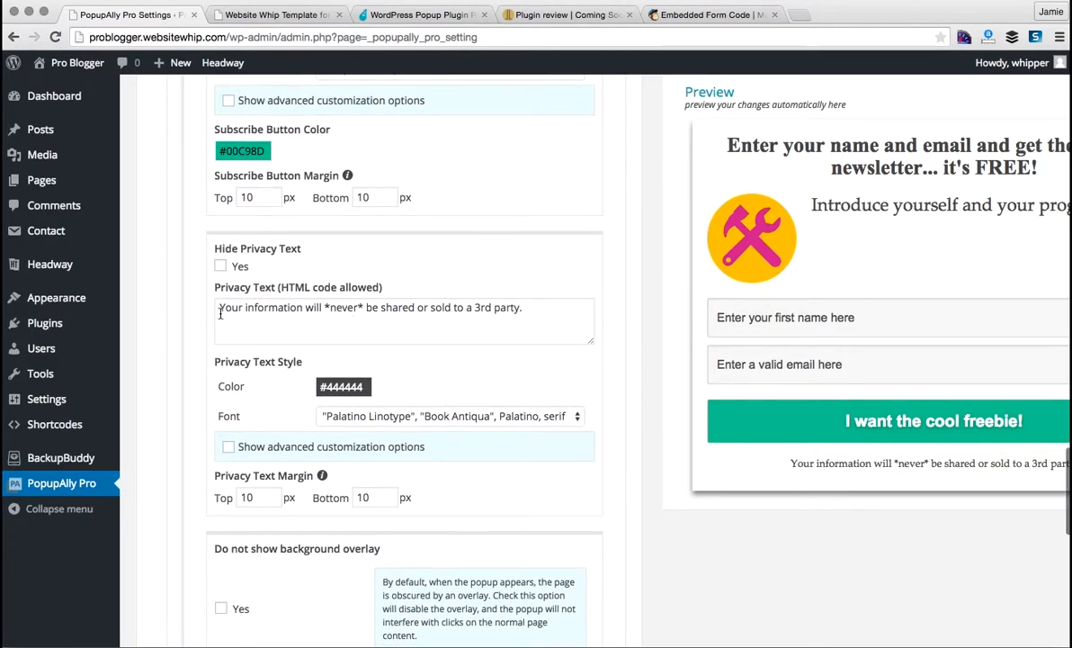
{"action": "left_click", "coordinate": [220, 313]}
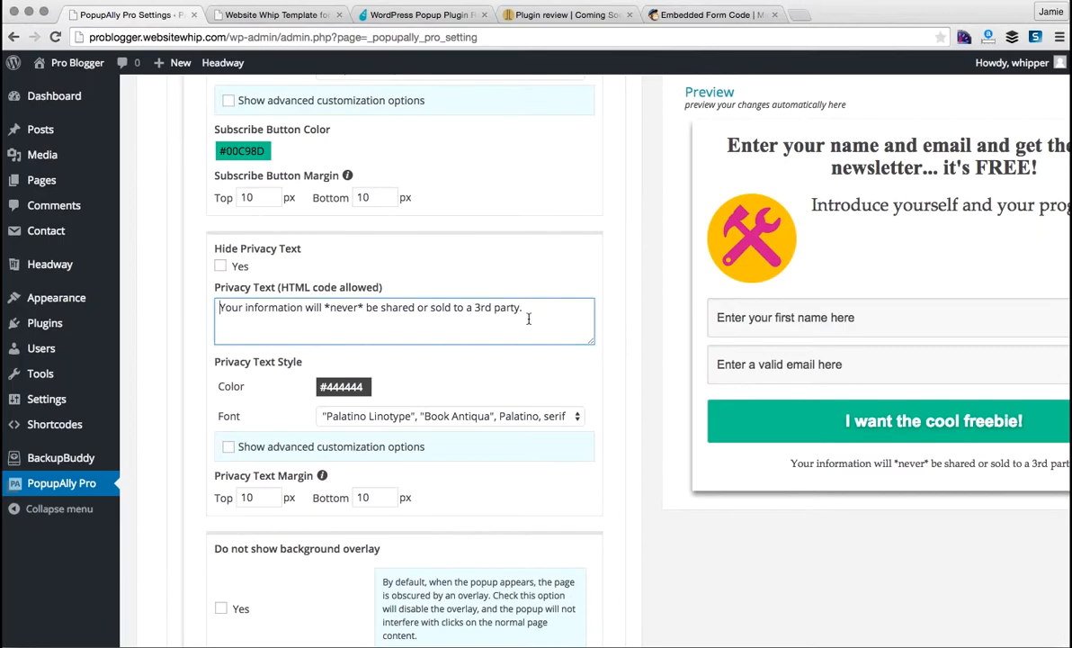
{"action": "left_click", "coordinate": [222, 266]}
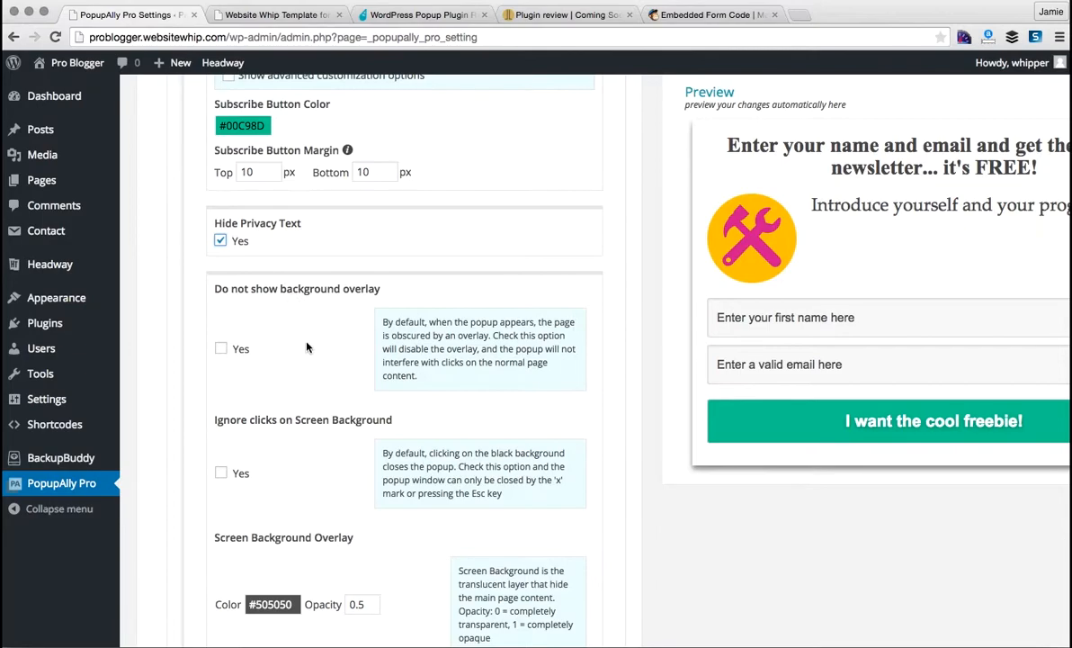
{"action": "scroll", "coordinate": [300, 387], "scroll_direction": "down", "scroll_amount": 3}
{"action": "left_click", "coordinate": [224, 253]}
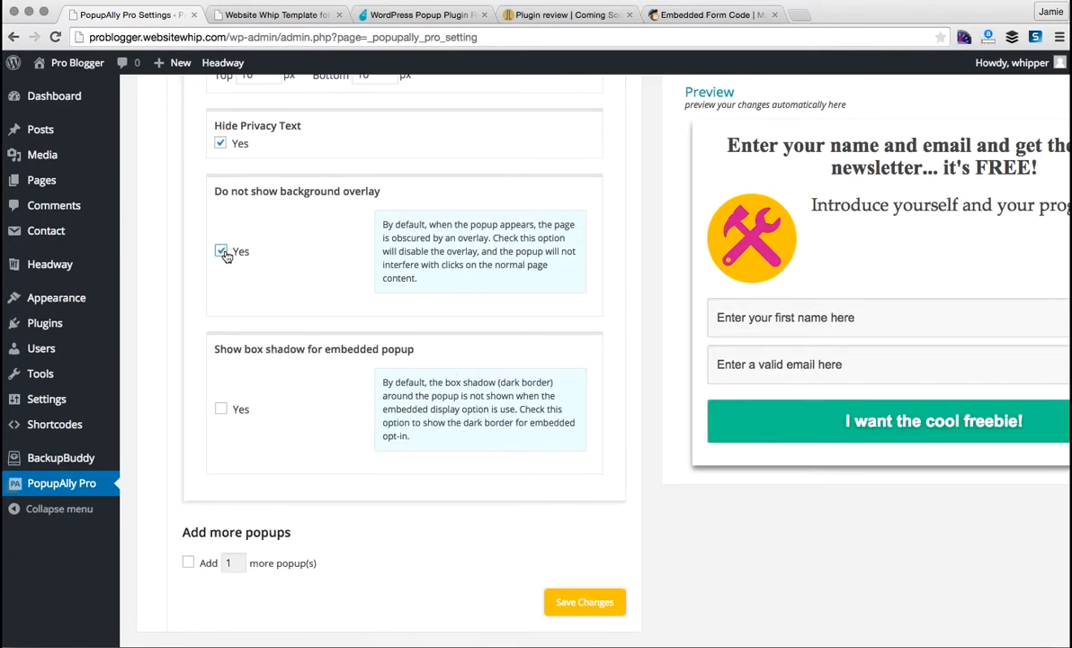
- Turn the popup's background overlay back on and save the PopupAlly Pro style settings
{"action": "left_click", "coordinate": [222, 253]}
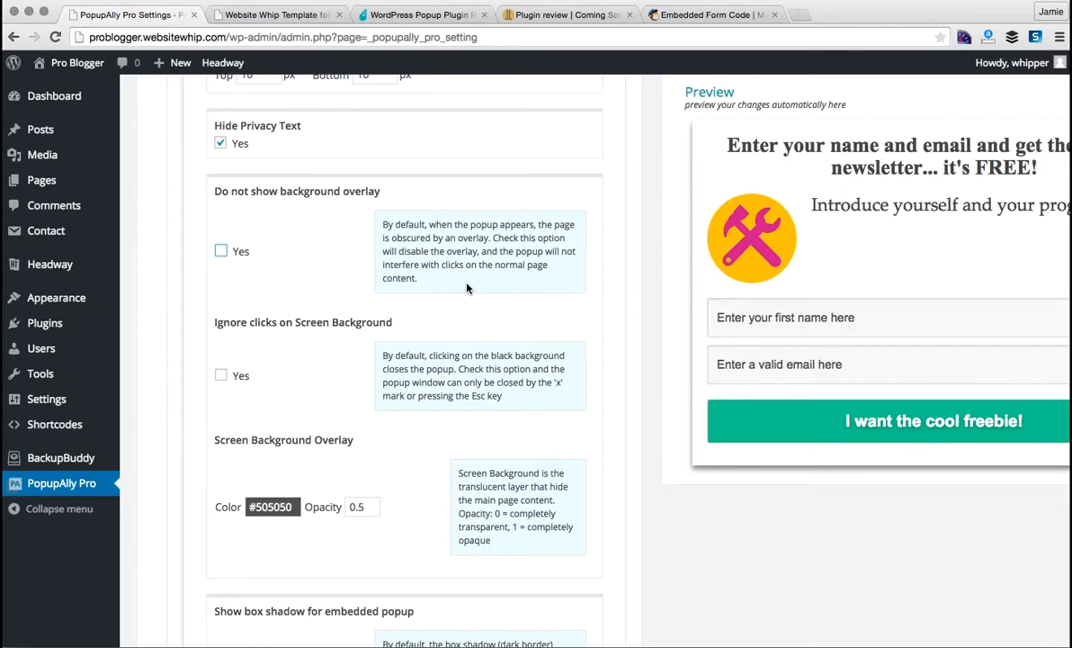
{"action": "scroll", "coordinate": [467, 288], "scroll_direction": "down", "scroll_amount": 3}
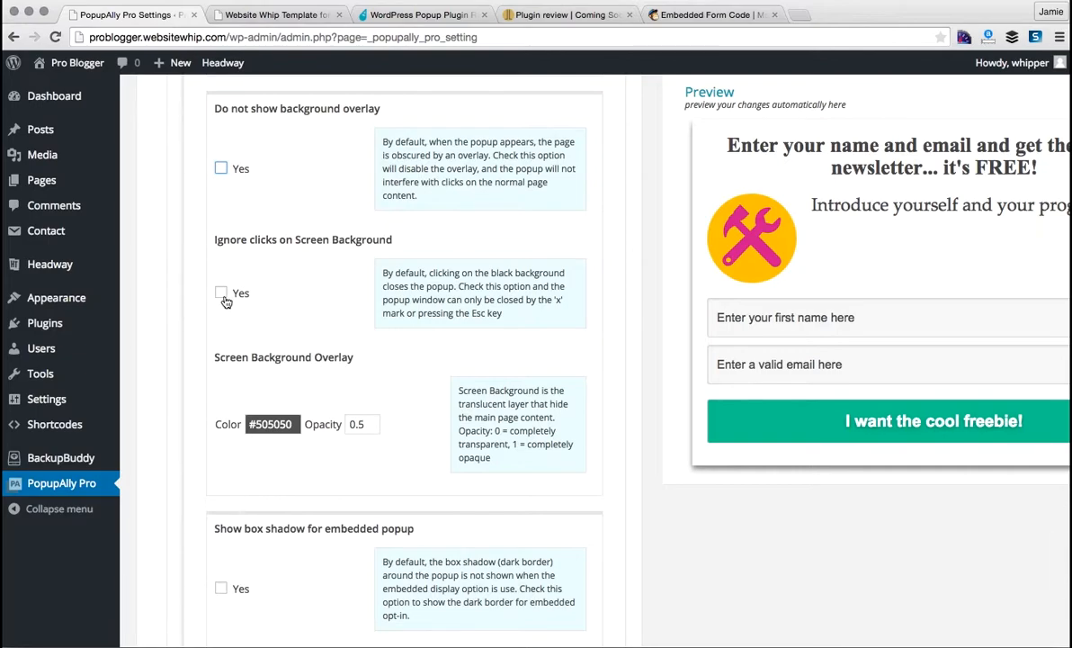
{"action": "scroll", "coordinate": [364, 338], "scroll_direction": "down", "scroll_amount": 6}
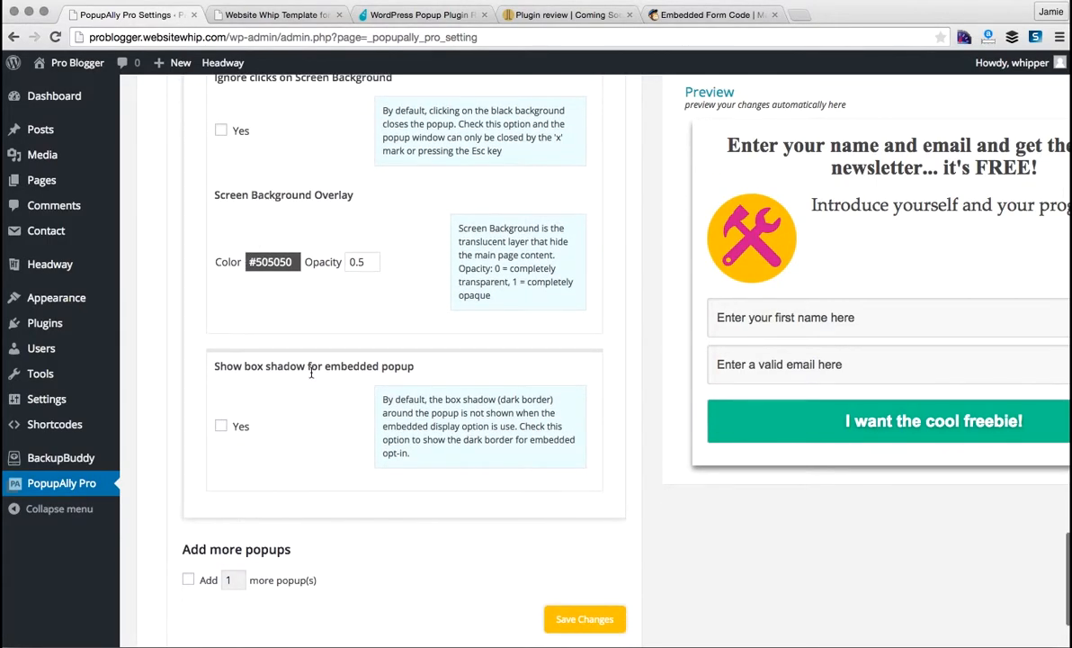
{"action": "scroll", "coordinate": [312, 374], "scroll_direction": "down", "scroll_amount": 2}
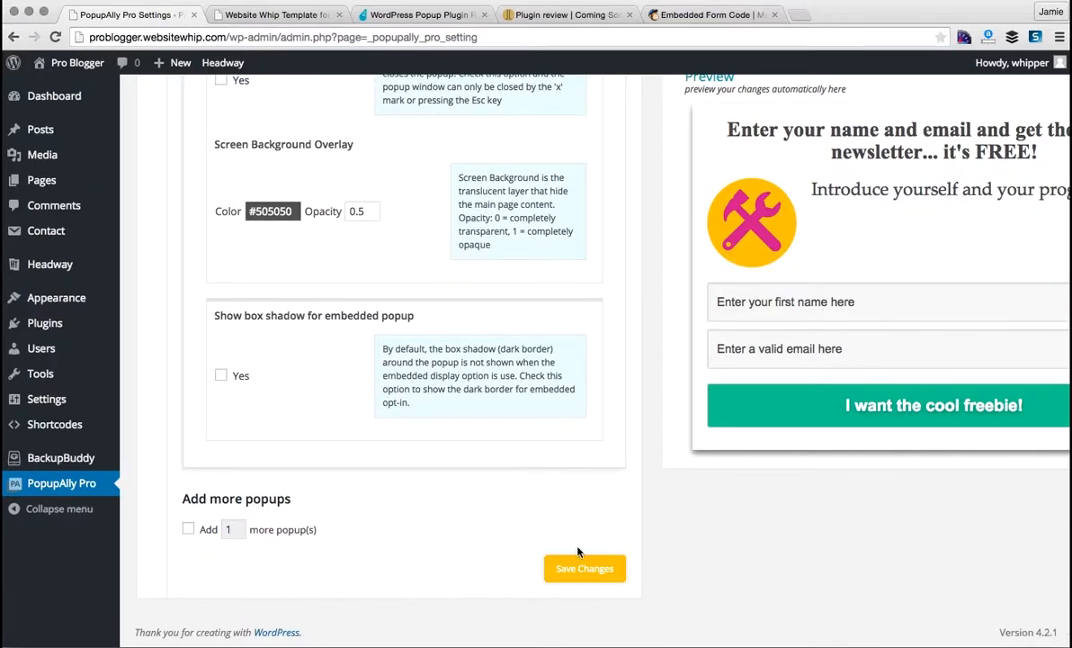
{"action": "left_click", "coordinate": [585, 569]}
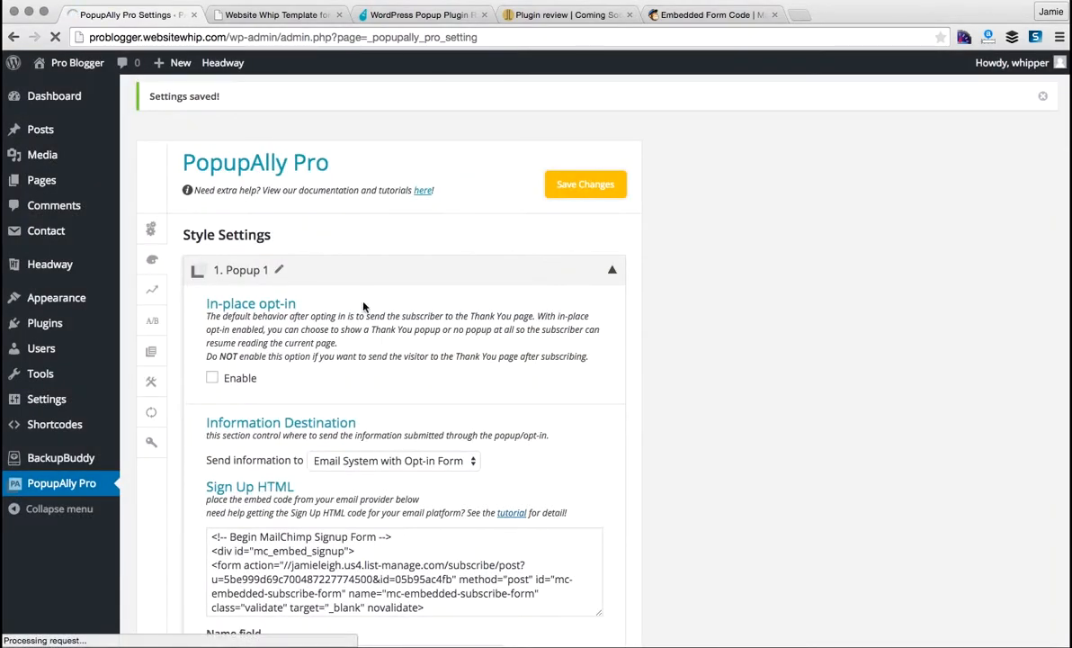
- Switch to the live Pro Blogger site, reload its homepage and look over the page to test the popup
{"action": "left_click", "coordinate": [257, 15]}
{"action": "left_click", "coordinate": [54, 37]}
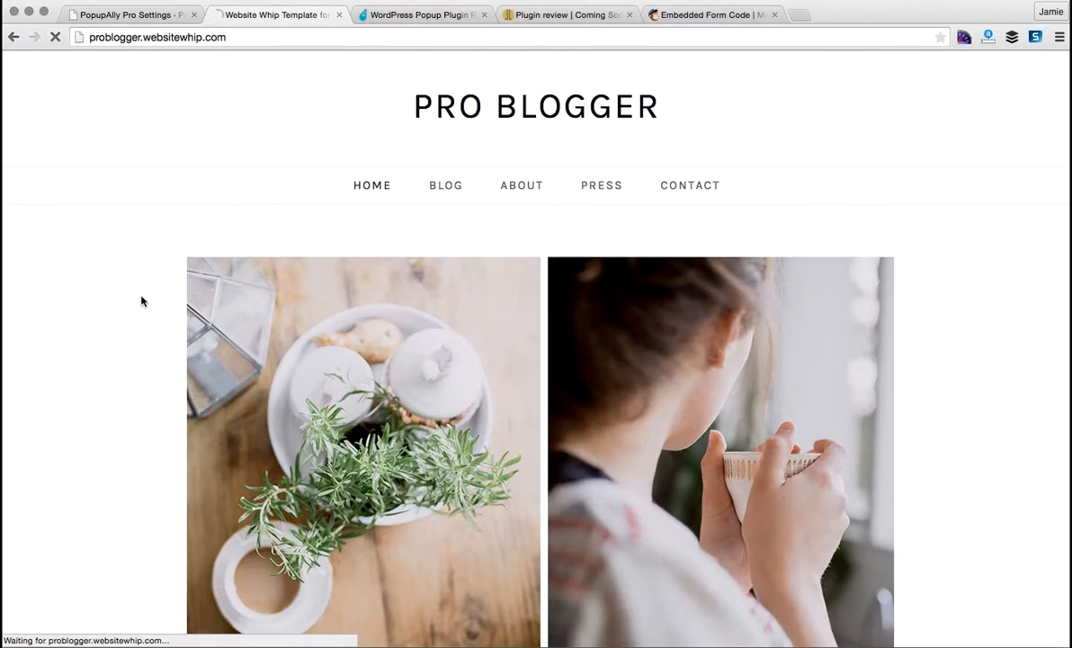
{"action": "scroll", "coordinate": [154, 414], "scroll_direction": "down", "scroll_amount": 2}
{"action": "scroll", "coordinate": [155, 414], "scroll_direction": "down", "scroll_amount": 2}
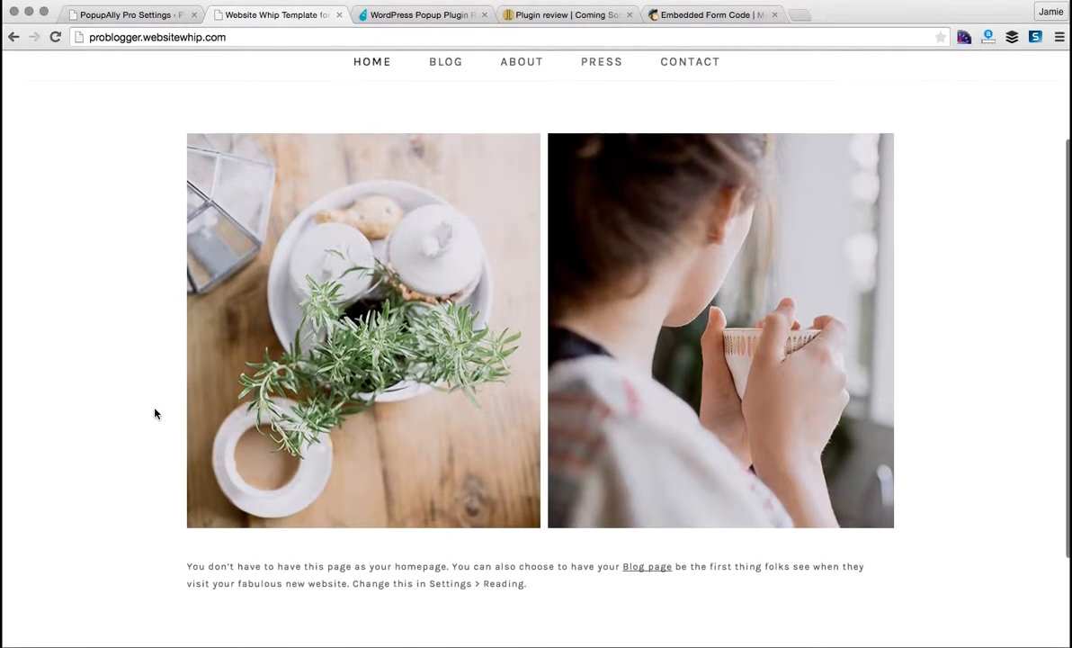
{"action": "scroll", "coordinate": [154, 414], "scroll_direction": "up", "scroll_amount": 2}
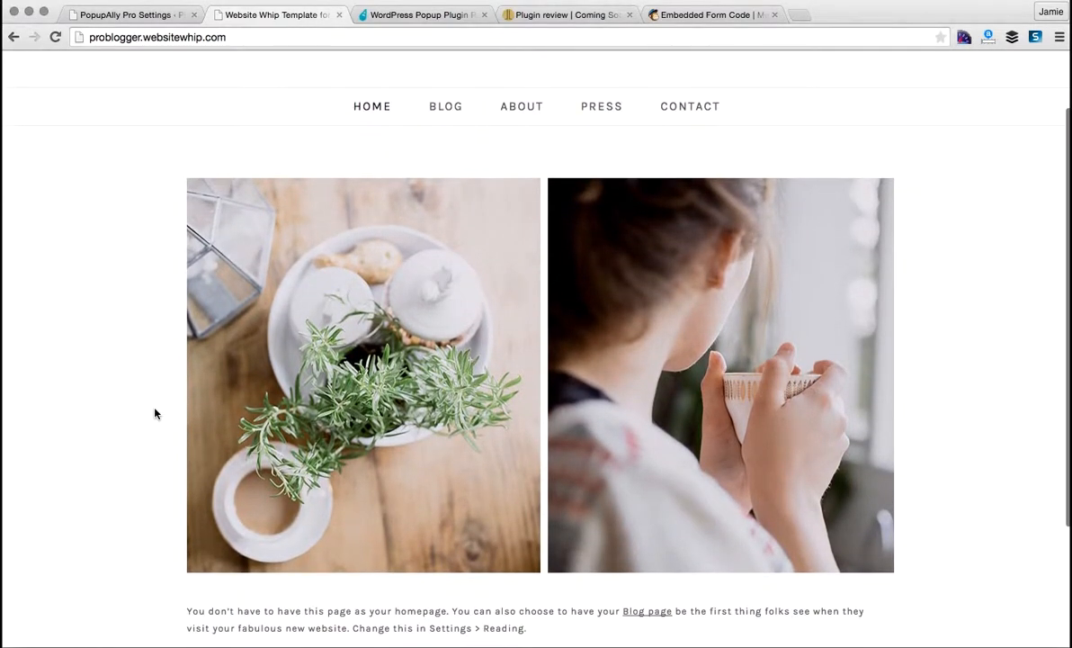
- Open the site's Blog page and browse down through its posts
{"action": "left_click", "coordinate": [445, 109]}
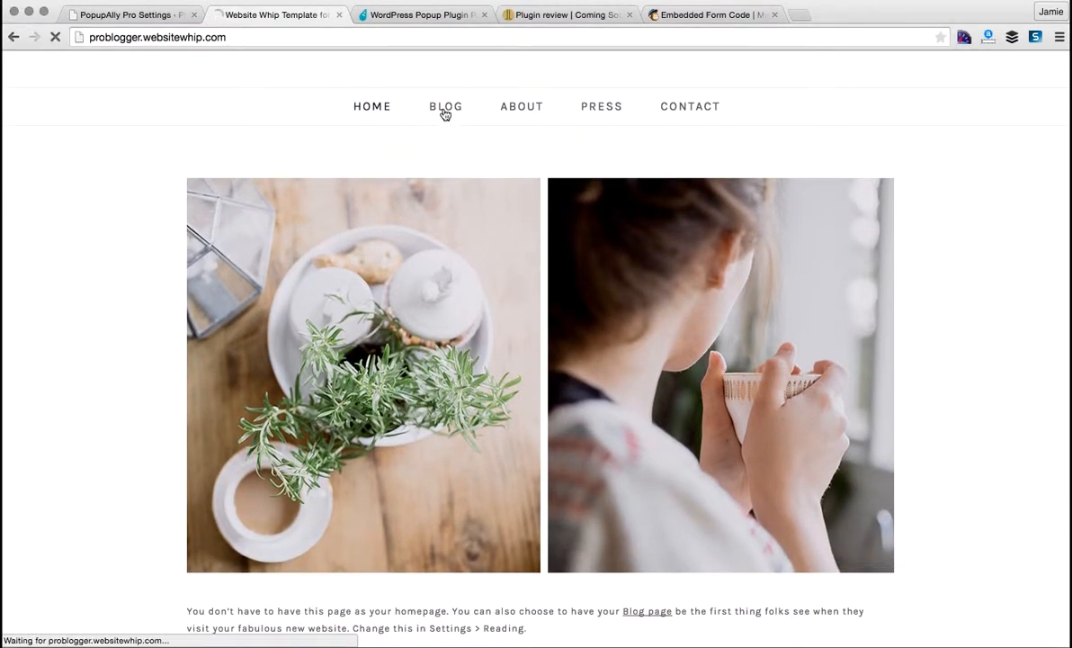
{"action": "scroll", "coordinate": [440, 327], "scroll_direction": "down", "scroll_amount": 6}
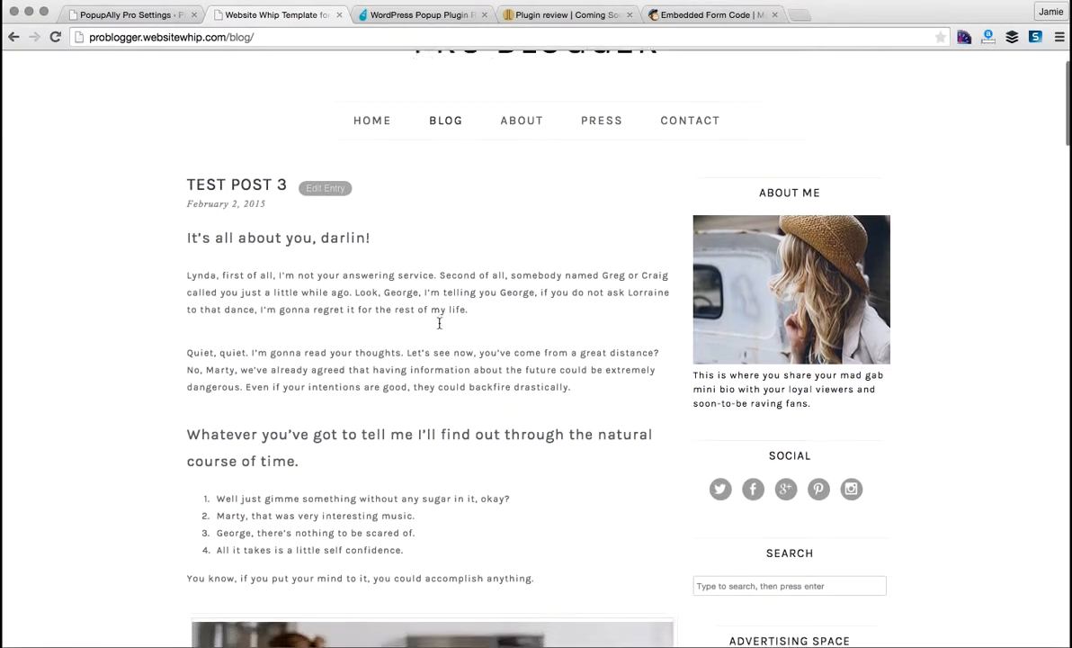
{"action": "scroll", "coordinate": [440, 328], "scroll_direction": "down", "scroll_amount": 5}
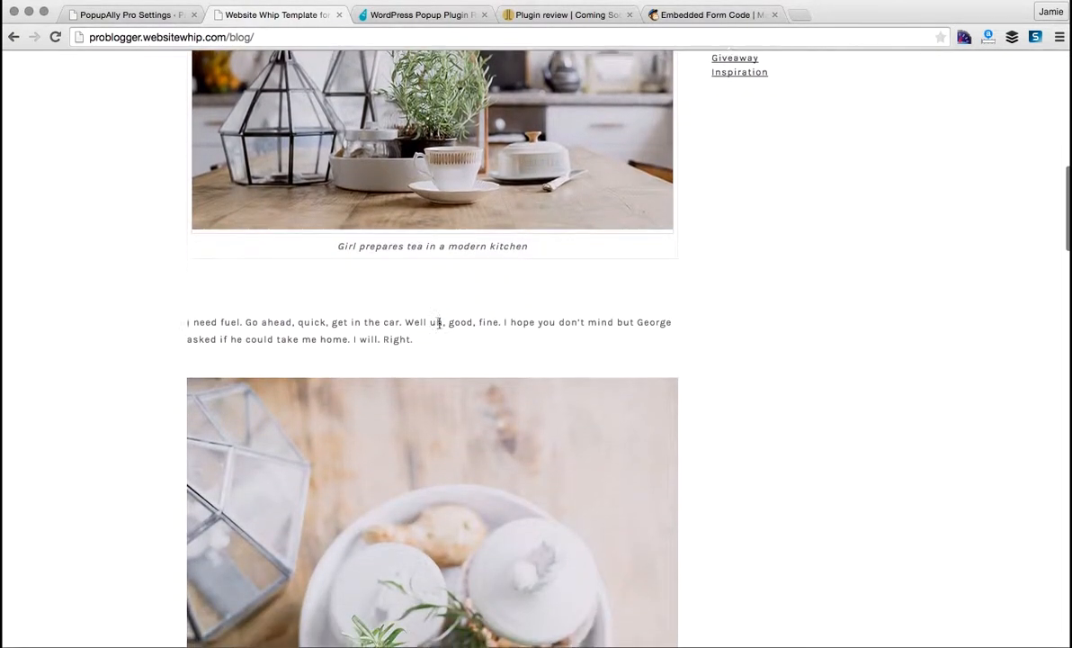